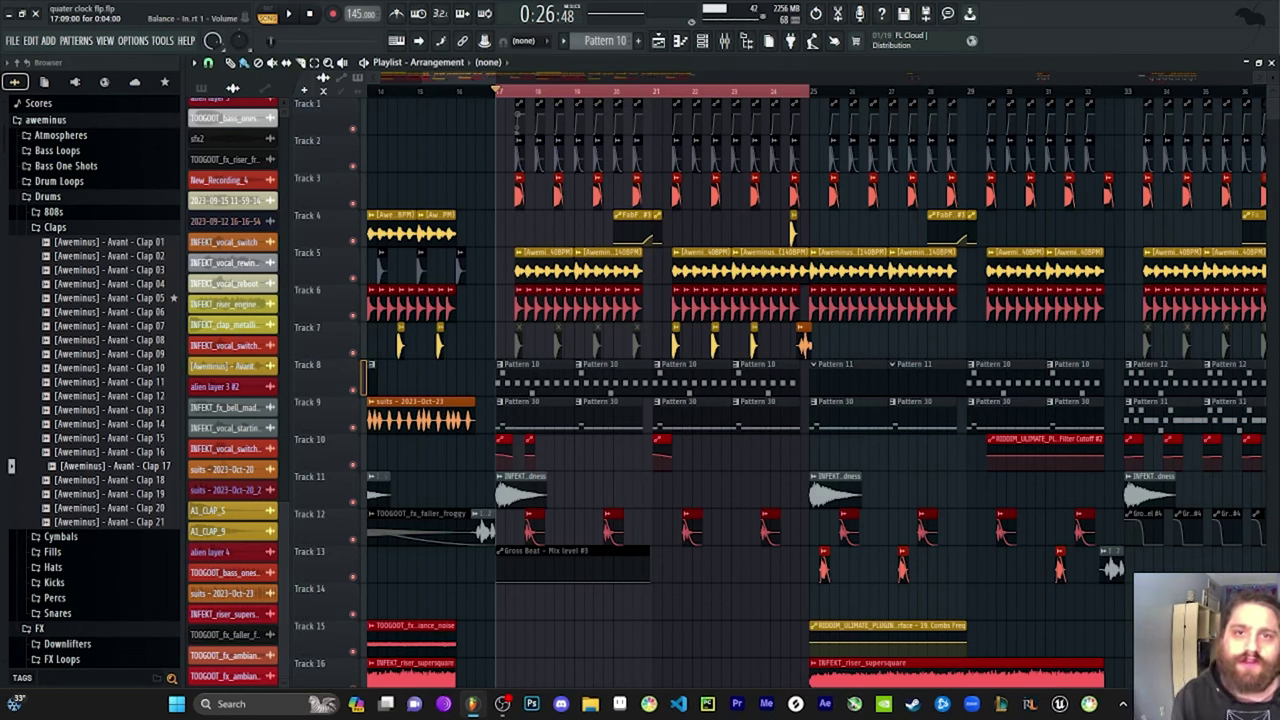
Step: Play the drop briefly and open the b1 Serum instance from the RIDDIM_ULIMATE_PLUGIN 2 Patcher map
key(space)
key(space)
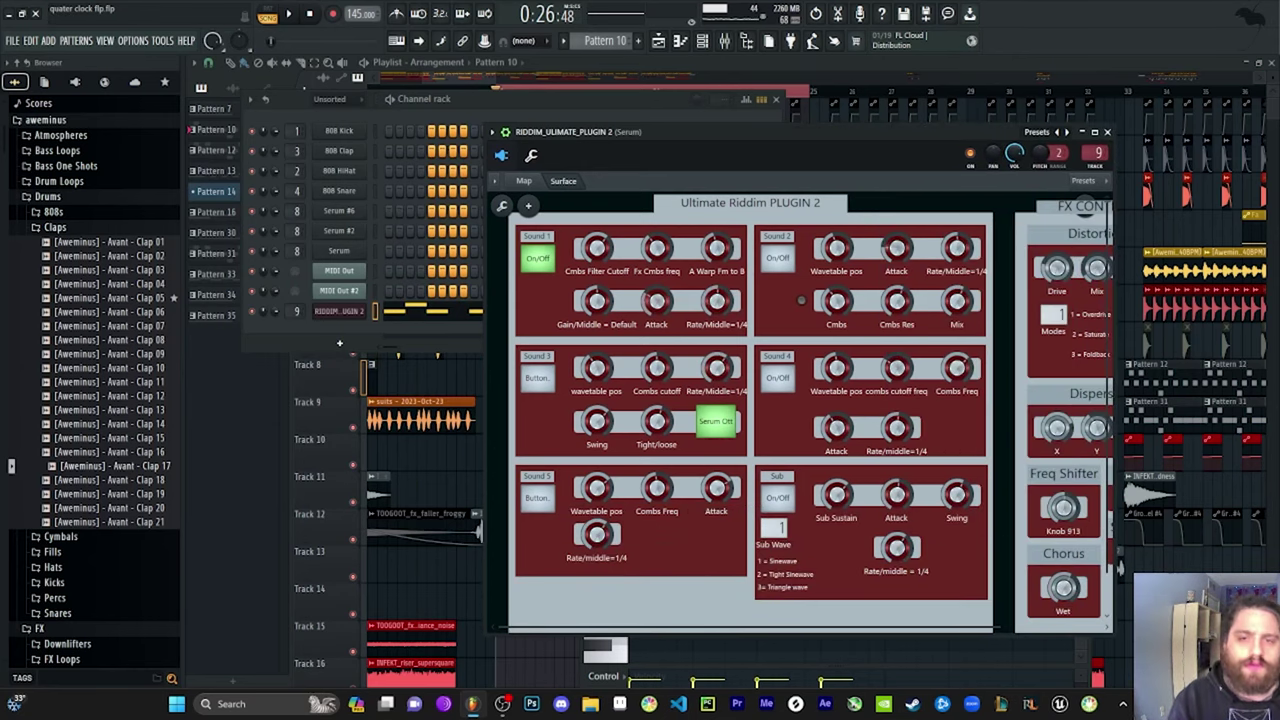
click(524, 181)
click(563, 181)
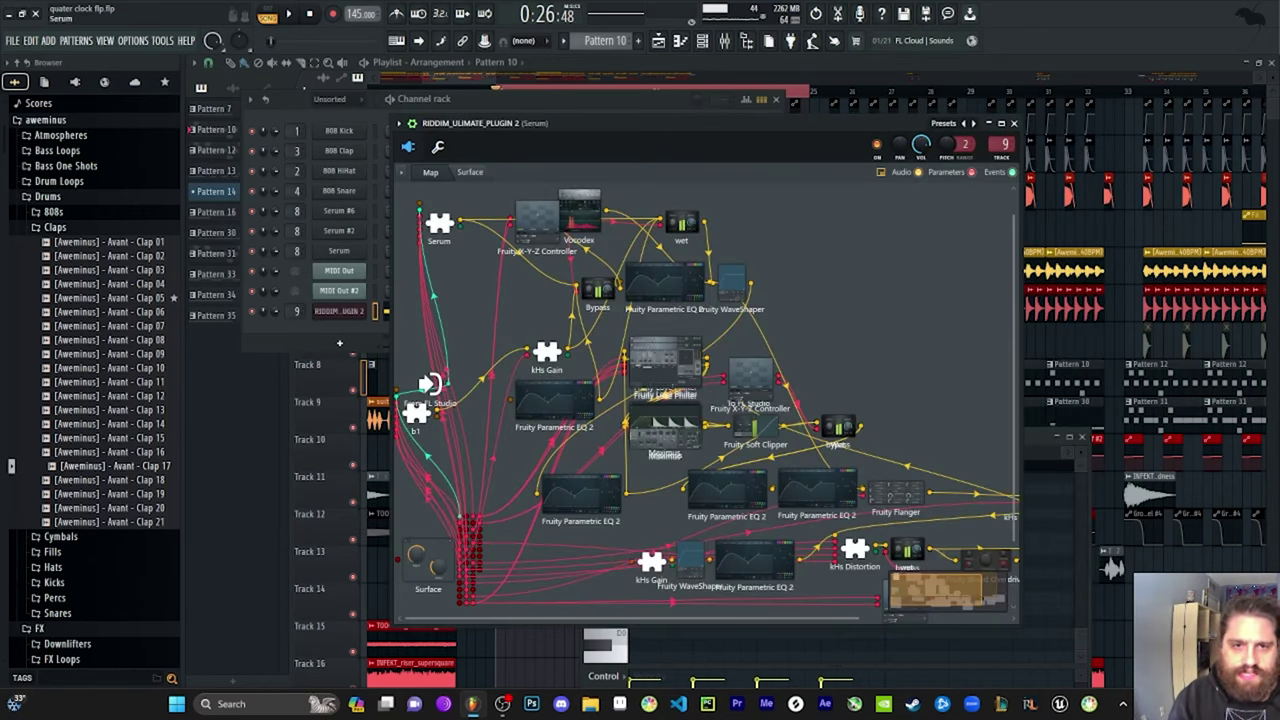
double_click(416, 412)
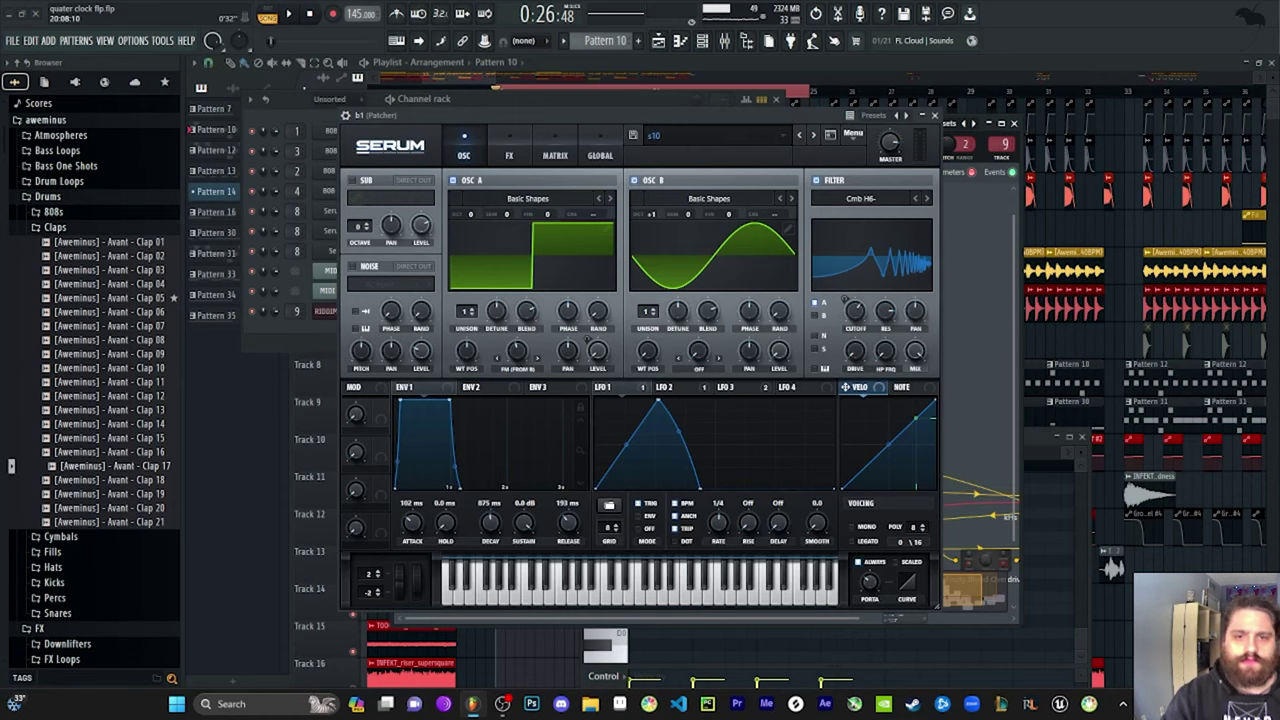
mouse_move(600, 115)
mouse_down()
mouse_move(572, 141)
mouse_move(581, 128)
mouse_up()
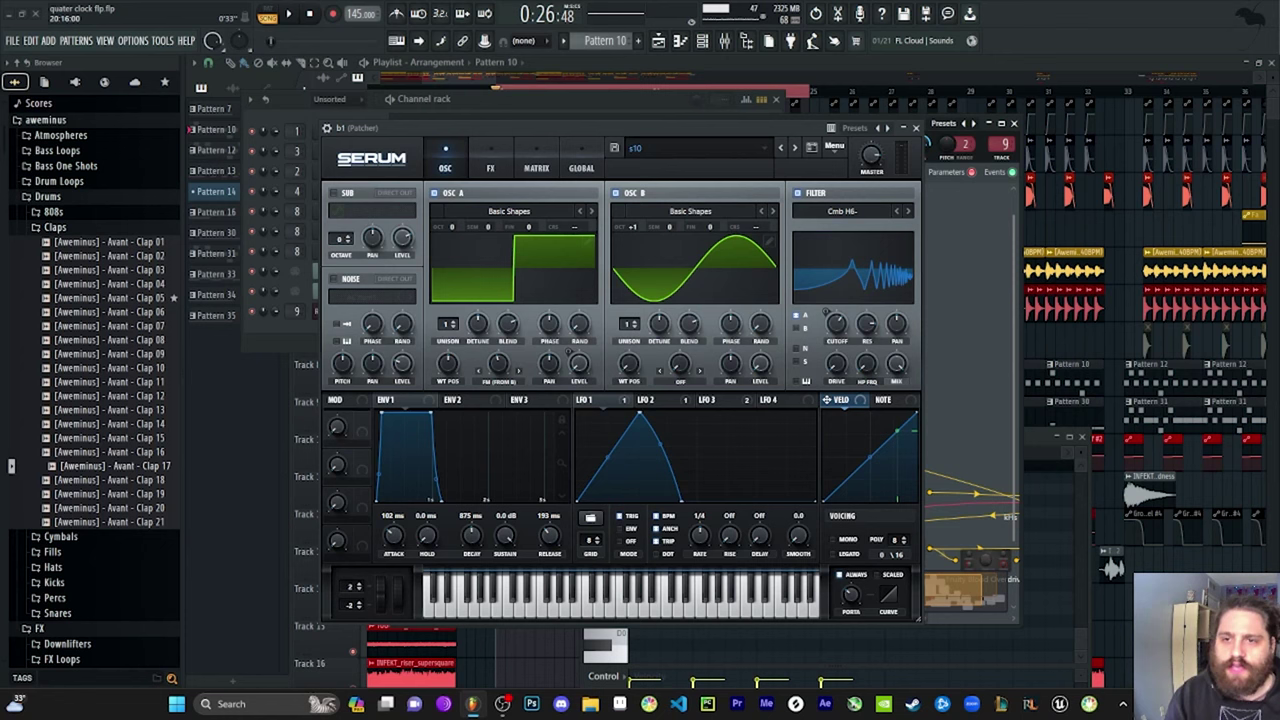
Step: Play the arrangement briefly and check which modulator is assigned to the filter cutoff in the b1 Serum
mouse_move(827, 313)
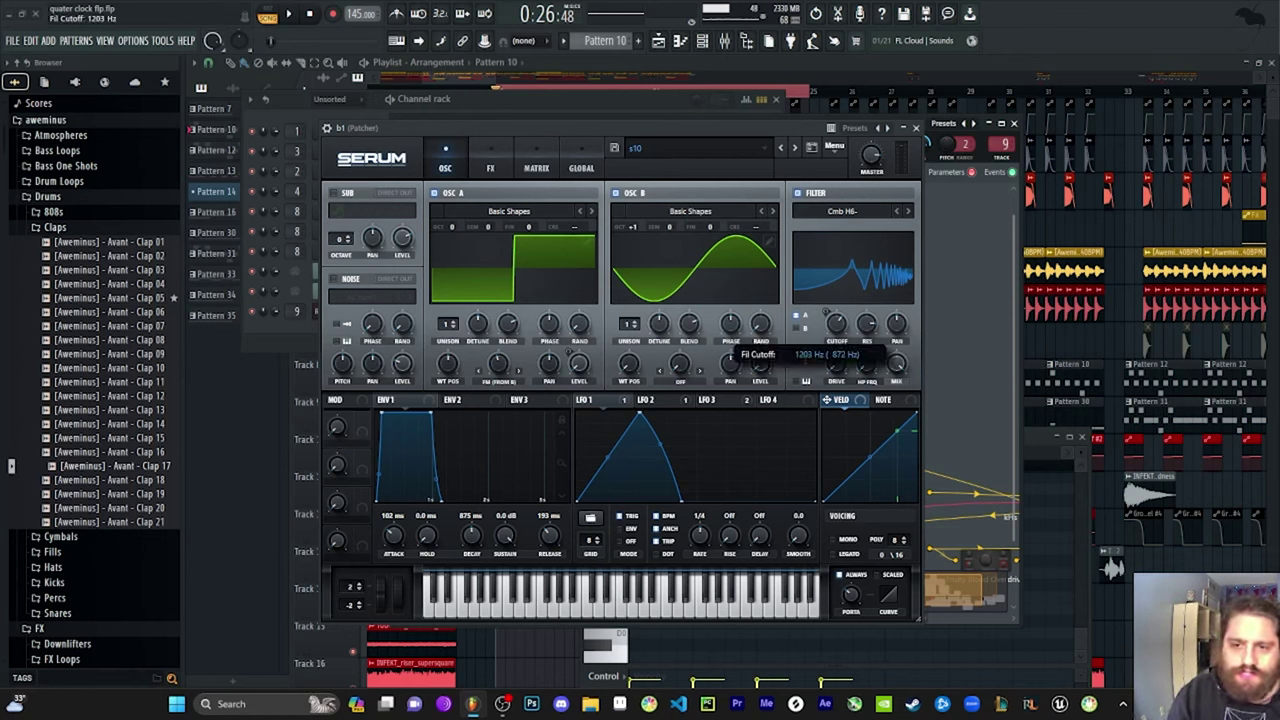
key(space)
right_click(836, 325)
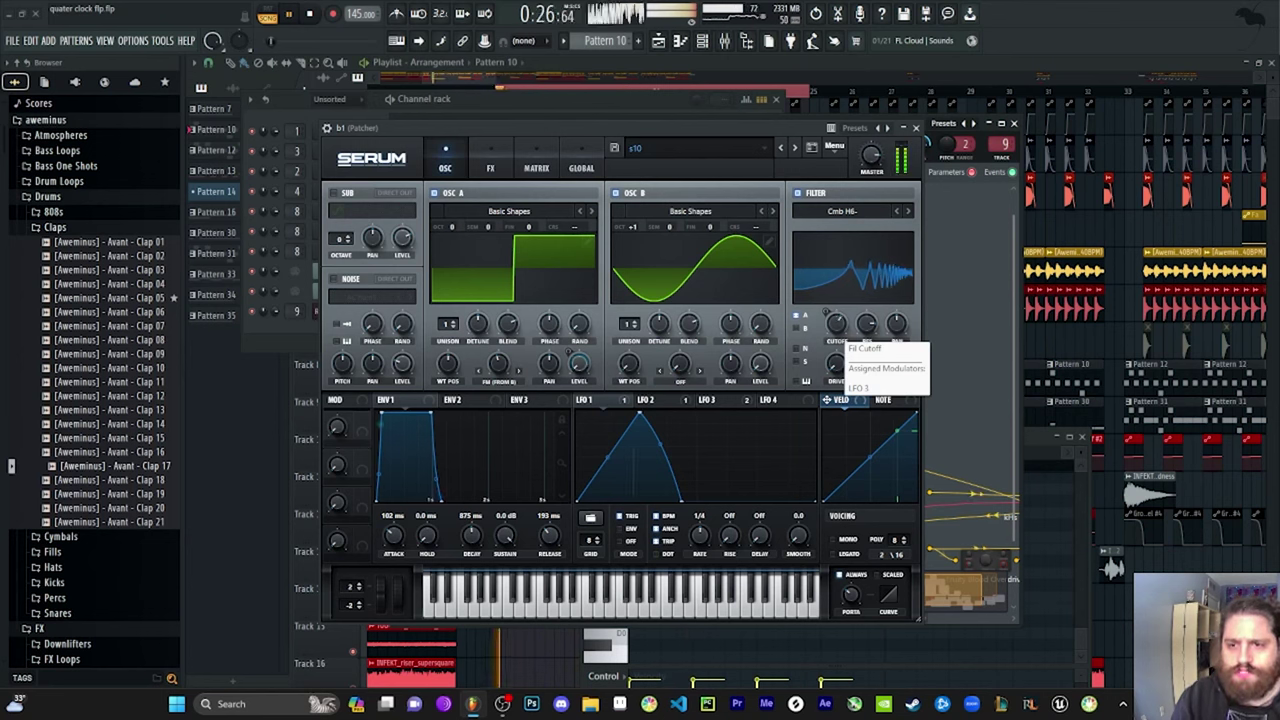
key(space)
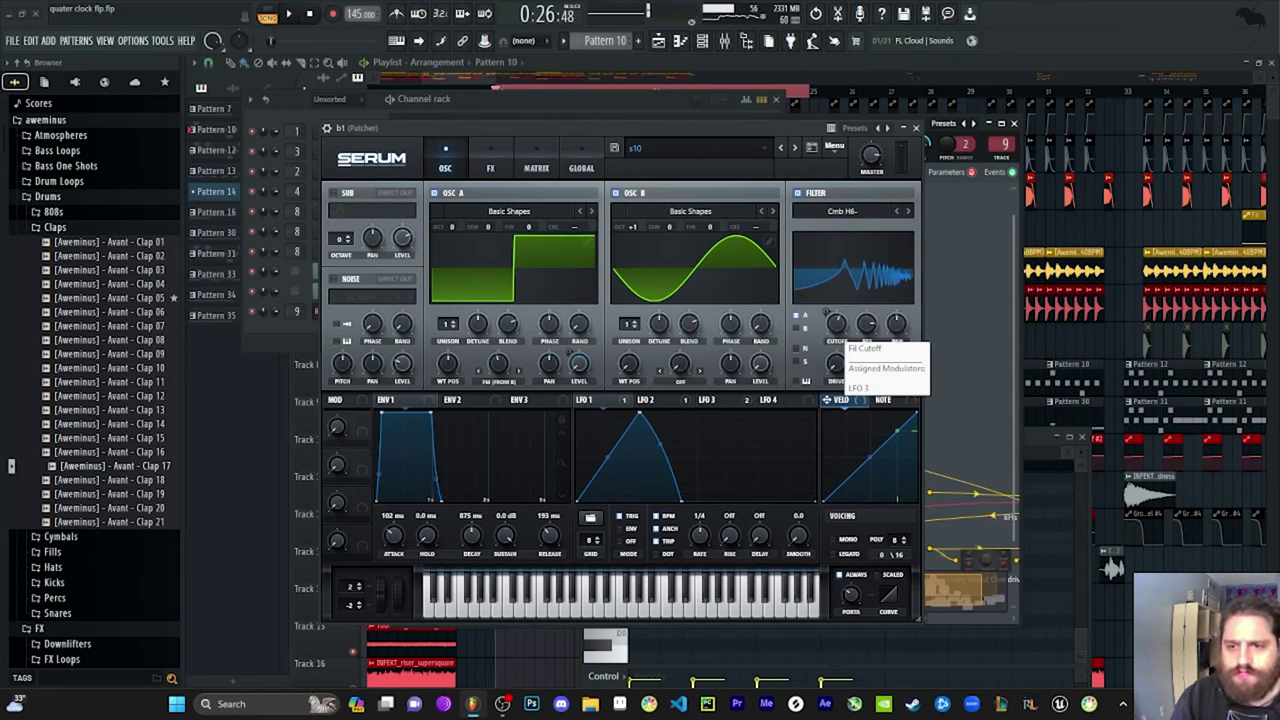
double_click(836, 325)
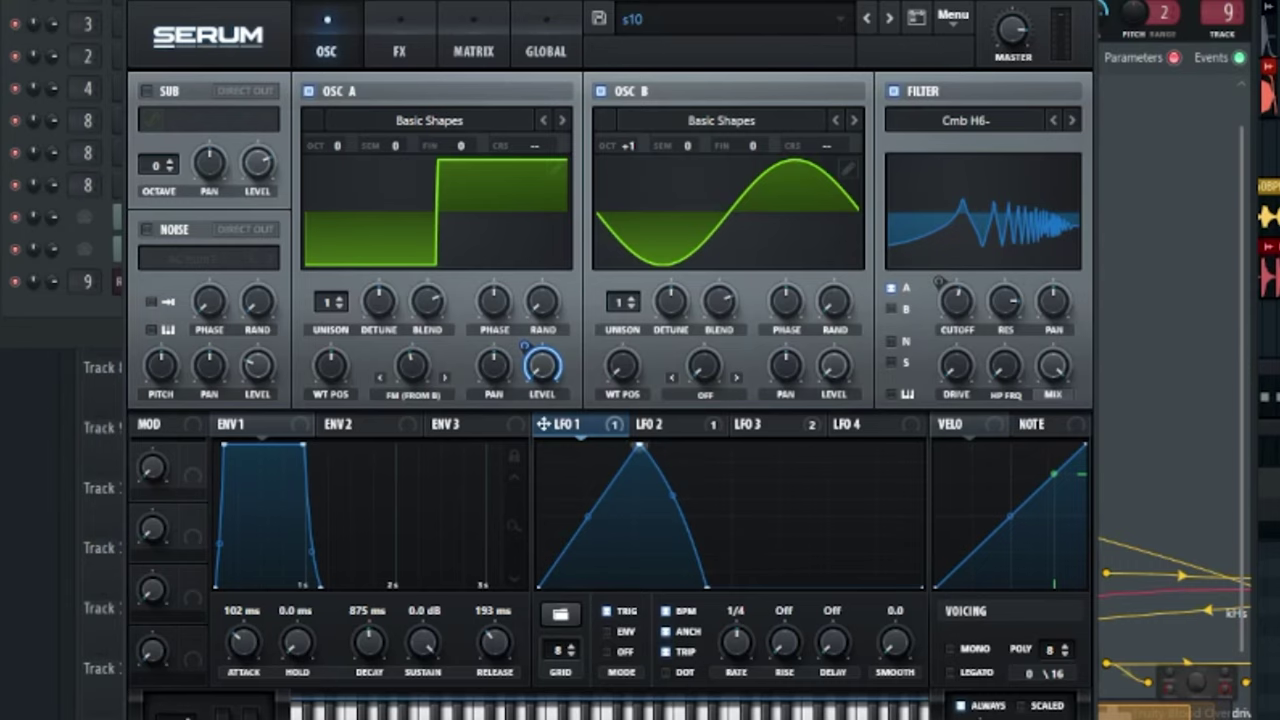
Step: Bend the rising slope of LFO 1 in the b1 Serum very slightly downward
mouse_move(588, 516)
mouse_down()
mouse_move(588, 556)
mouse_move(588, 519)
mouse_up()
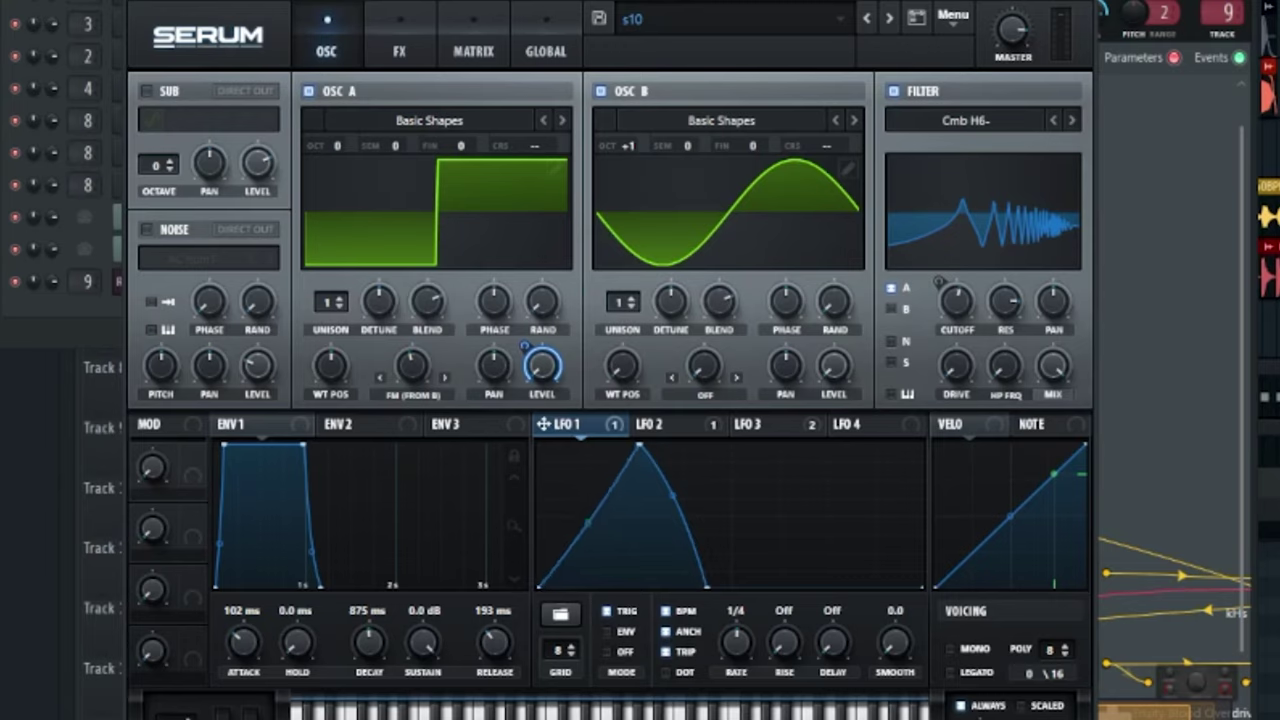
right_click(588, 519)
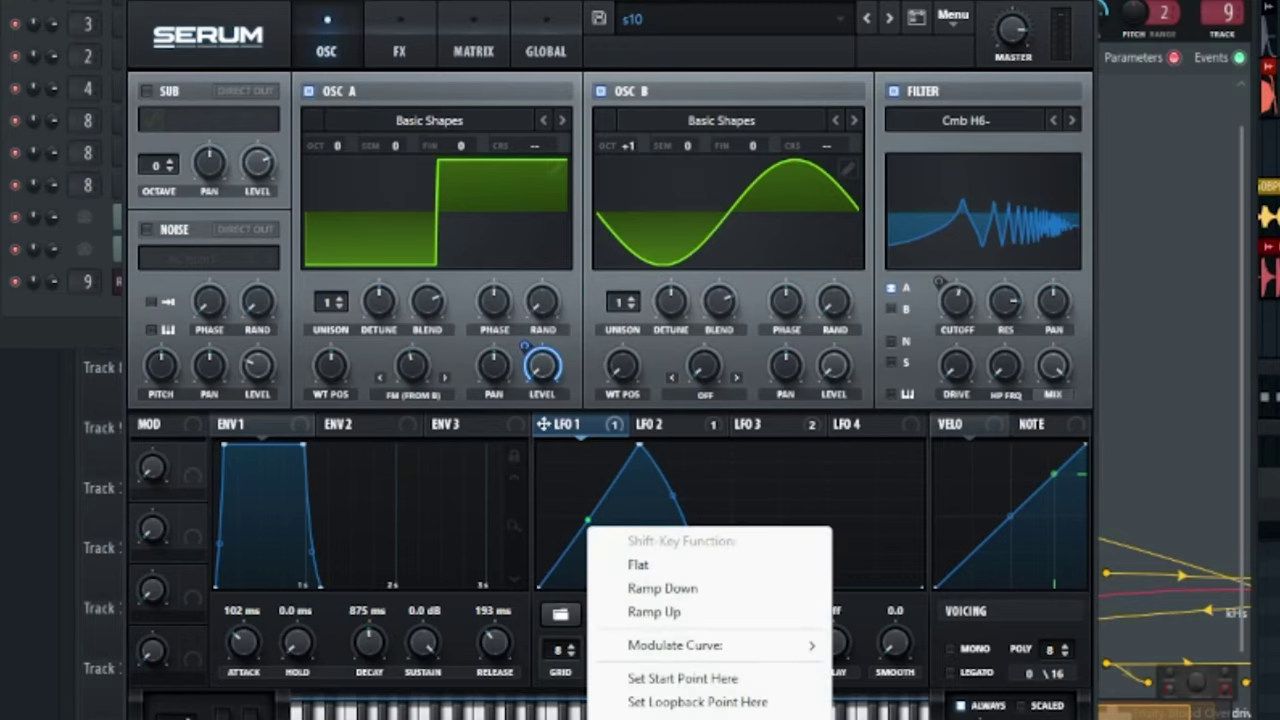
click(588, 519)
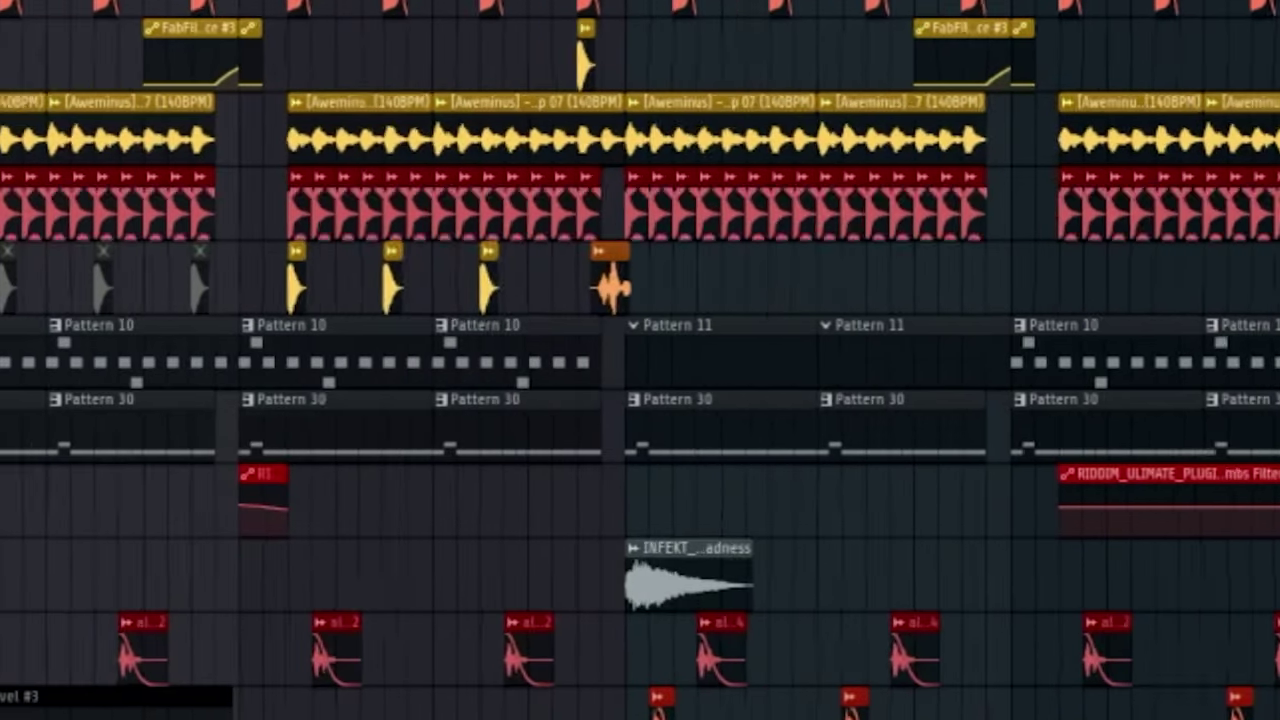
Step: Repeatedly play the drop from the third note of Pattern 10 and check Sound 1's Cmbs Filter Cutoff control
scroll(640, 360, up, 8)
click(449, 2)
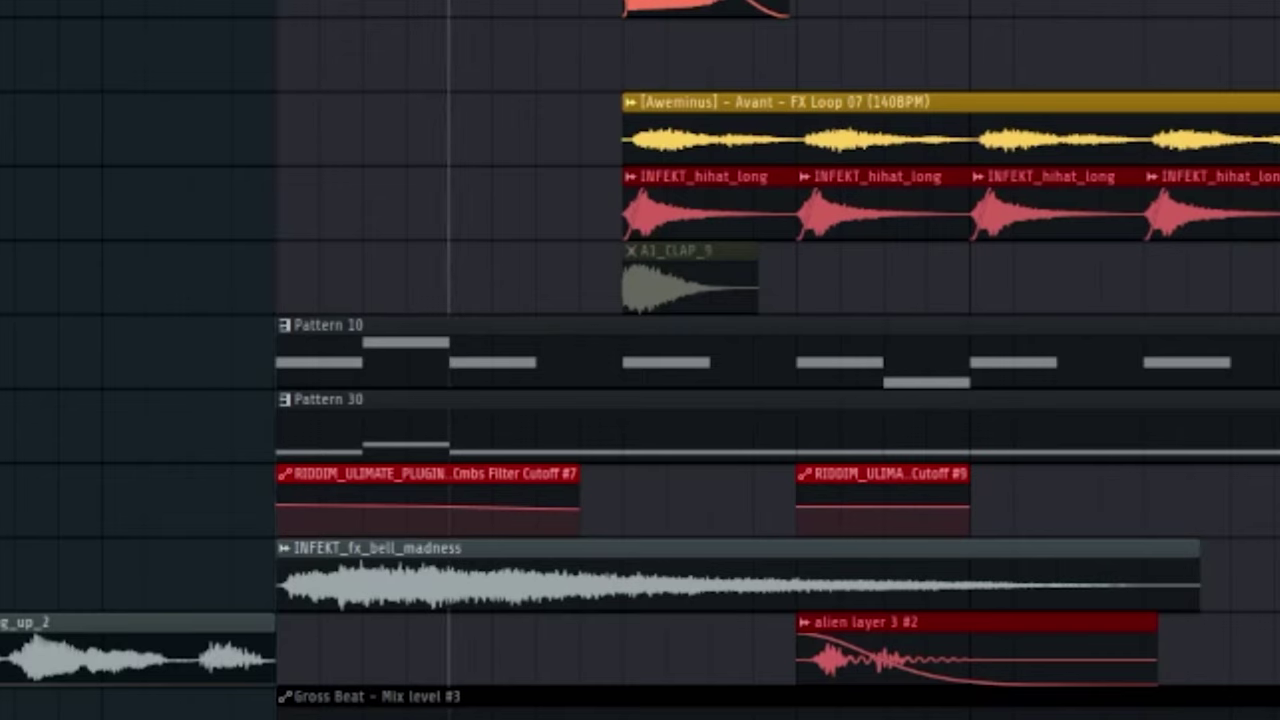
key(space)
key(space)
key(space)
key(space)
key(space)
key(space)
key(space)
key(space)
key(space)
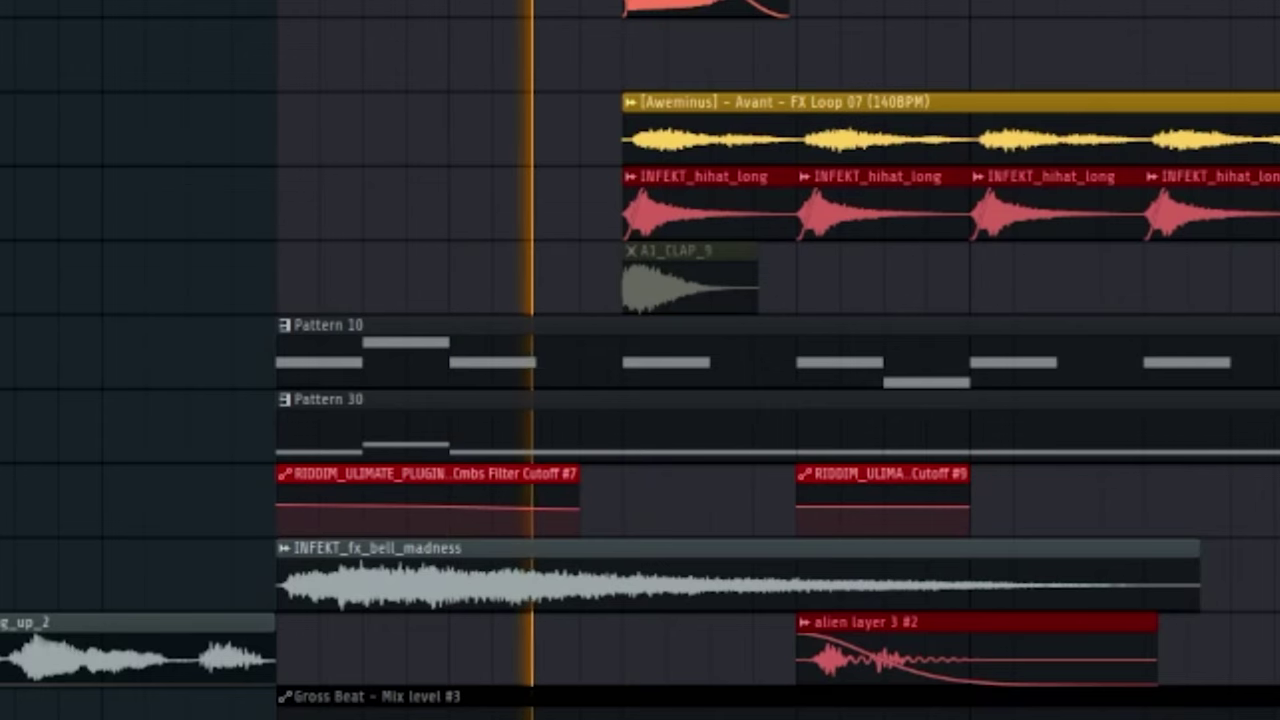
key(space)
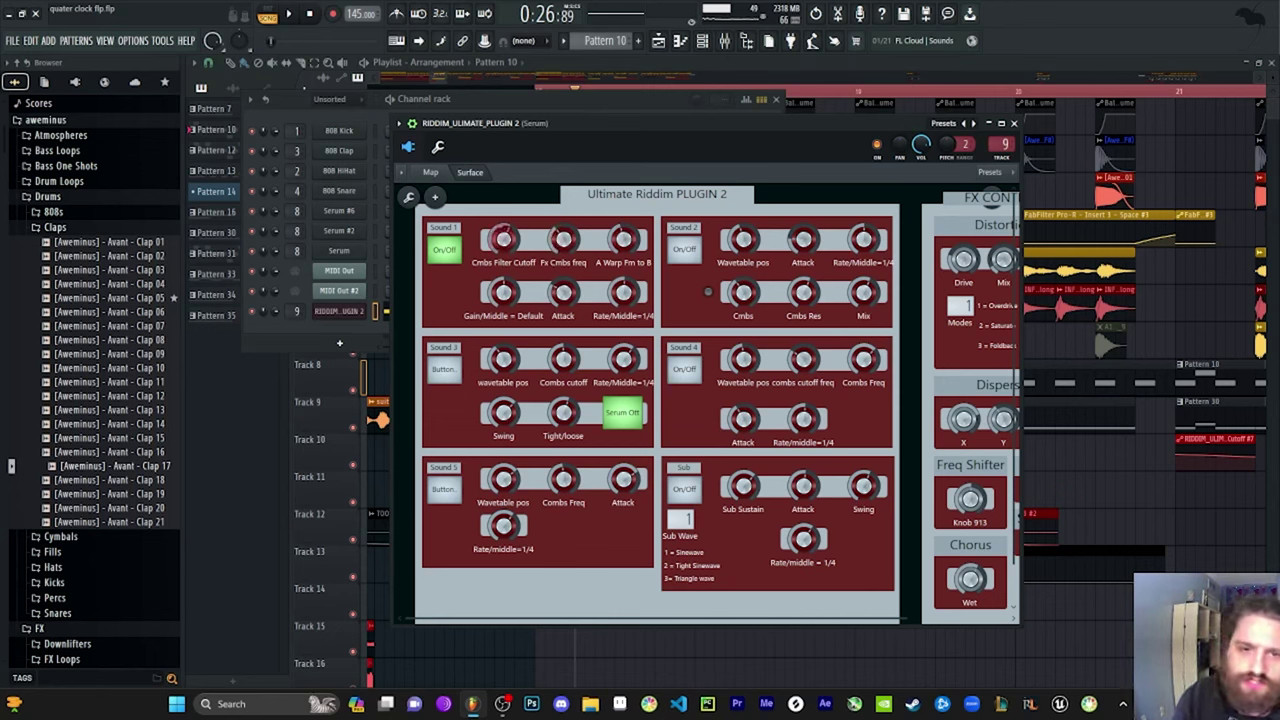
right_click(502, 240)
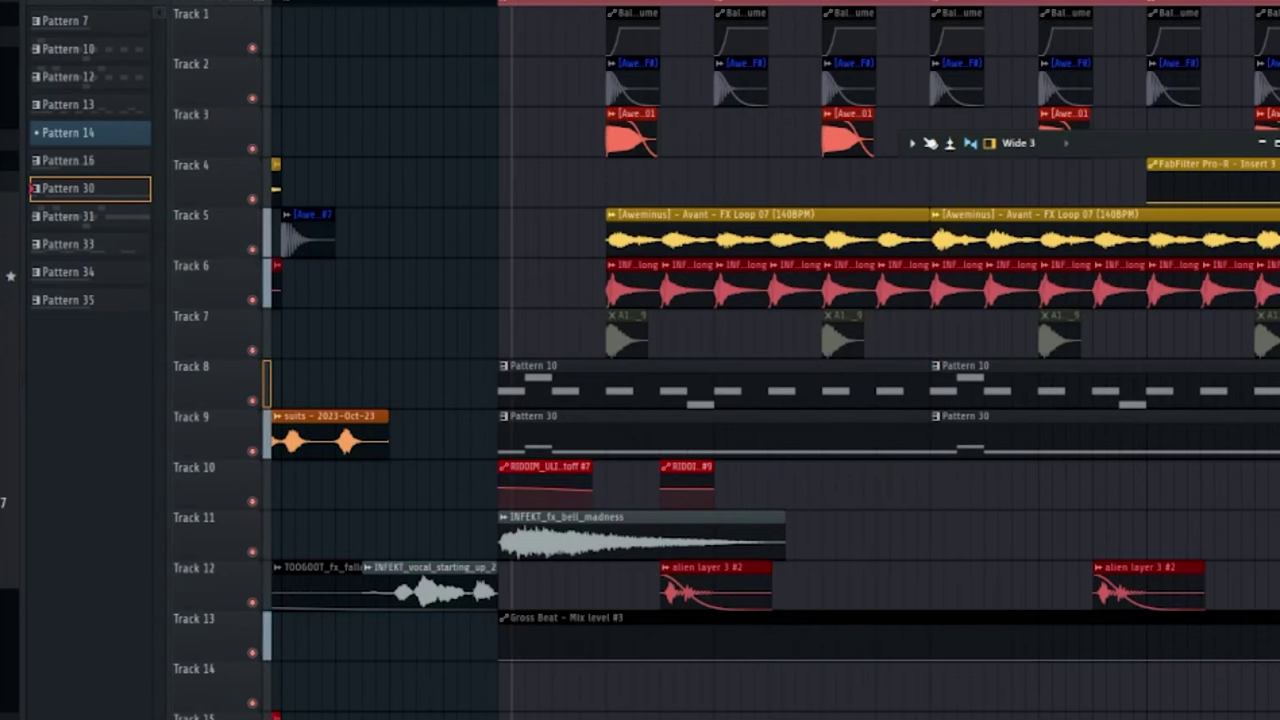
Step: Try bowing the falling side of Serum #6's LFO 1 fully outward and audition it in the playlist
key(F6)
click(234, 159)
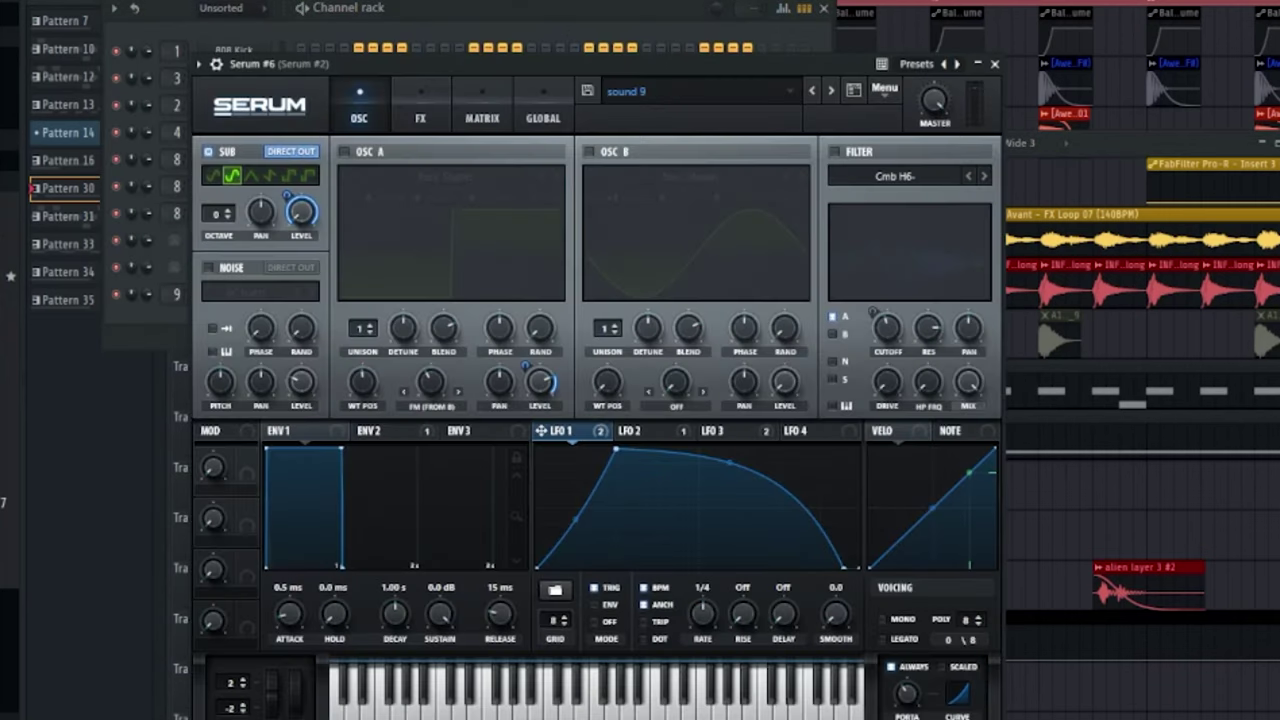
drag(730, 462, 730, 449)
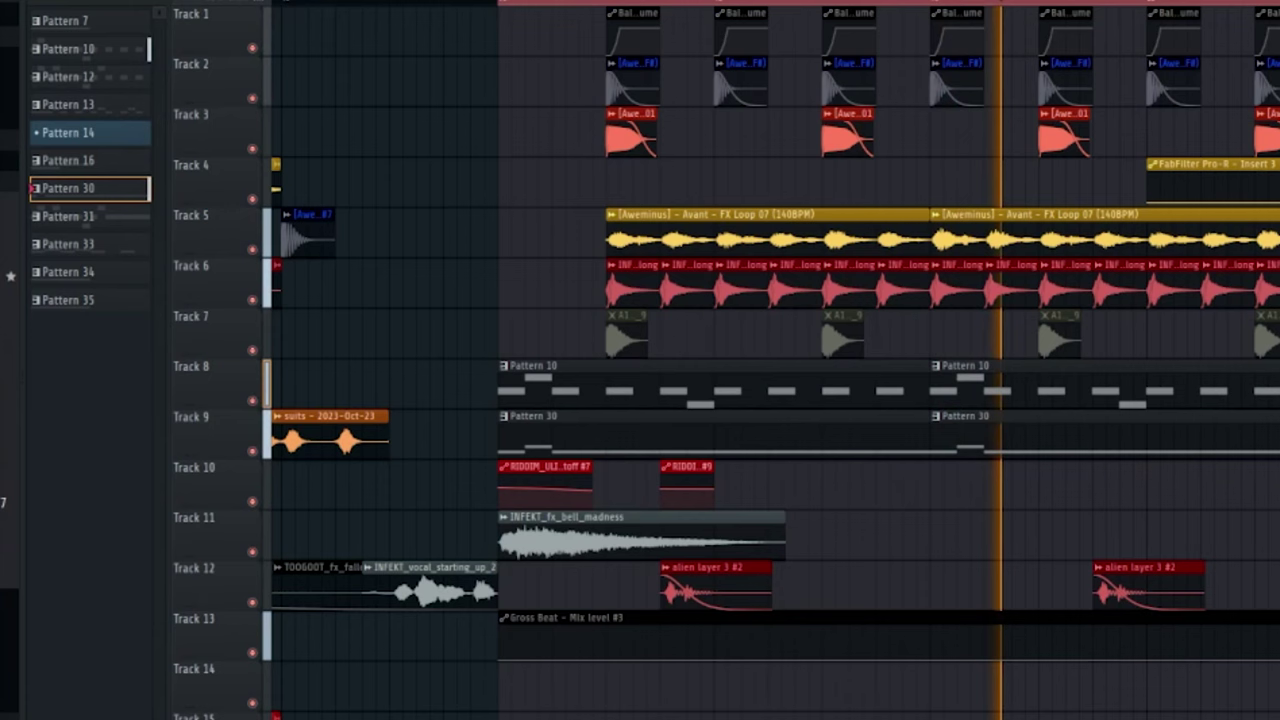
key(space)
Step: Audition Serum #6 with LFO 1's falling side bowed inward, and reshape it into a rounded outward bow
key(F6)
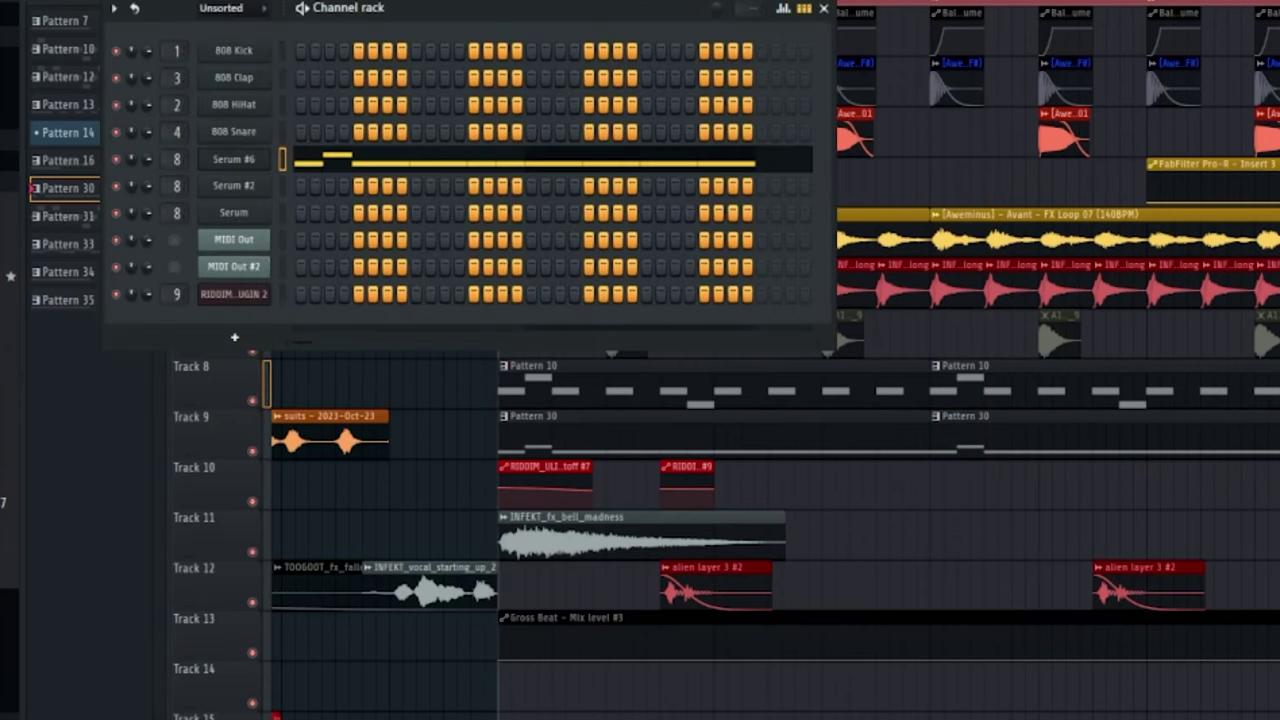
click(233, 159)
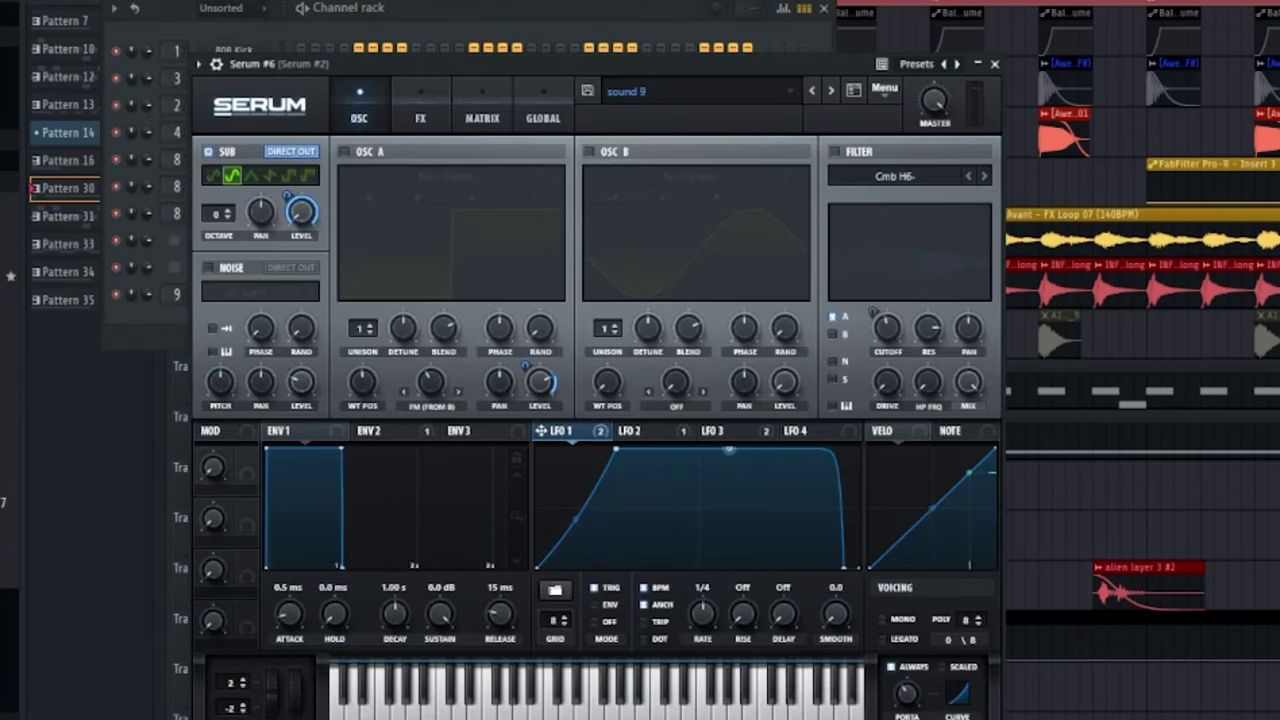
drag(729, 449, 729, 465)
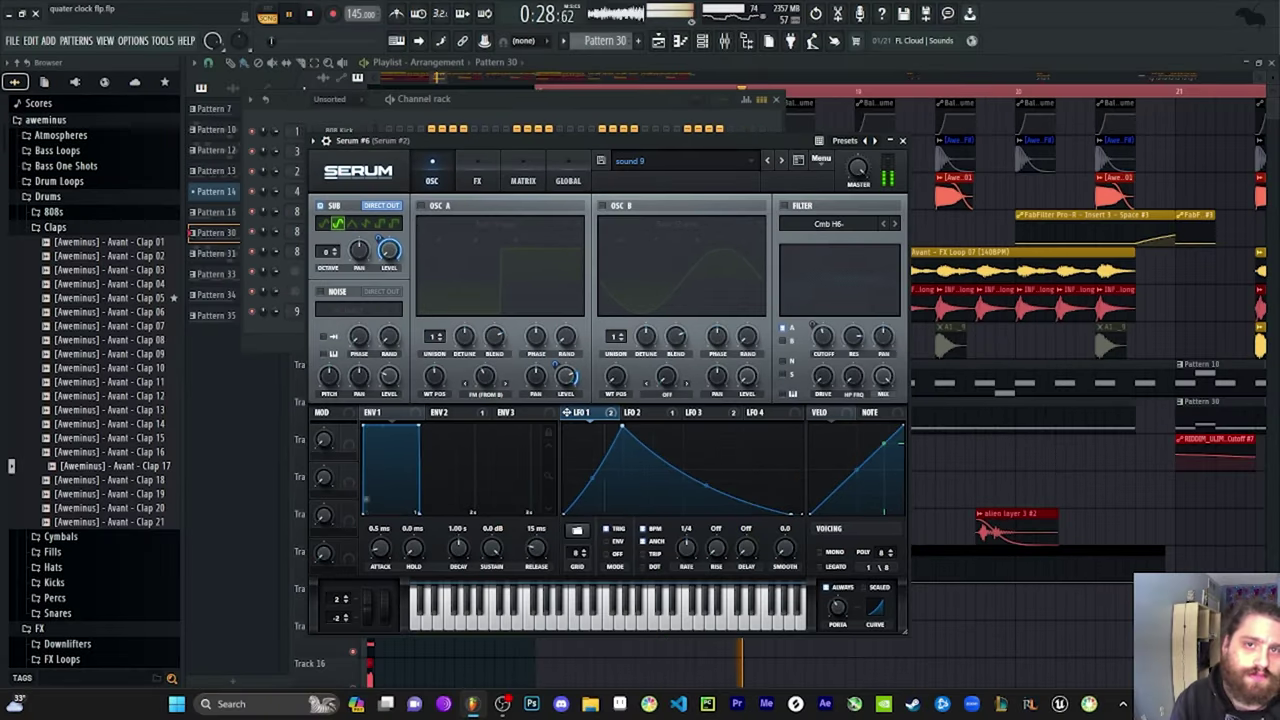
key(space)
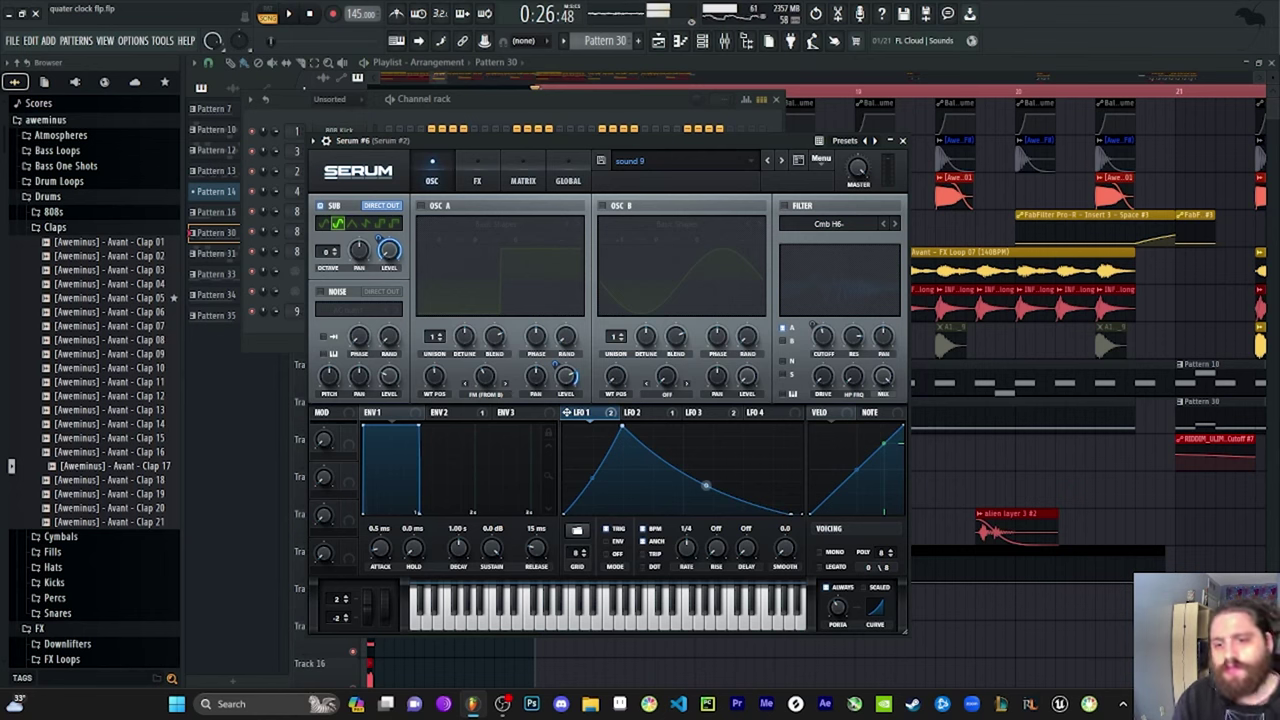
drag(706, 486, 706, 437)
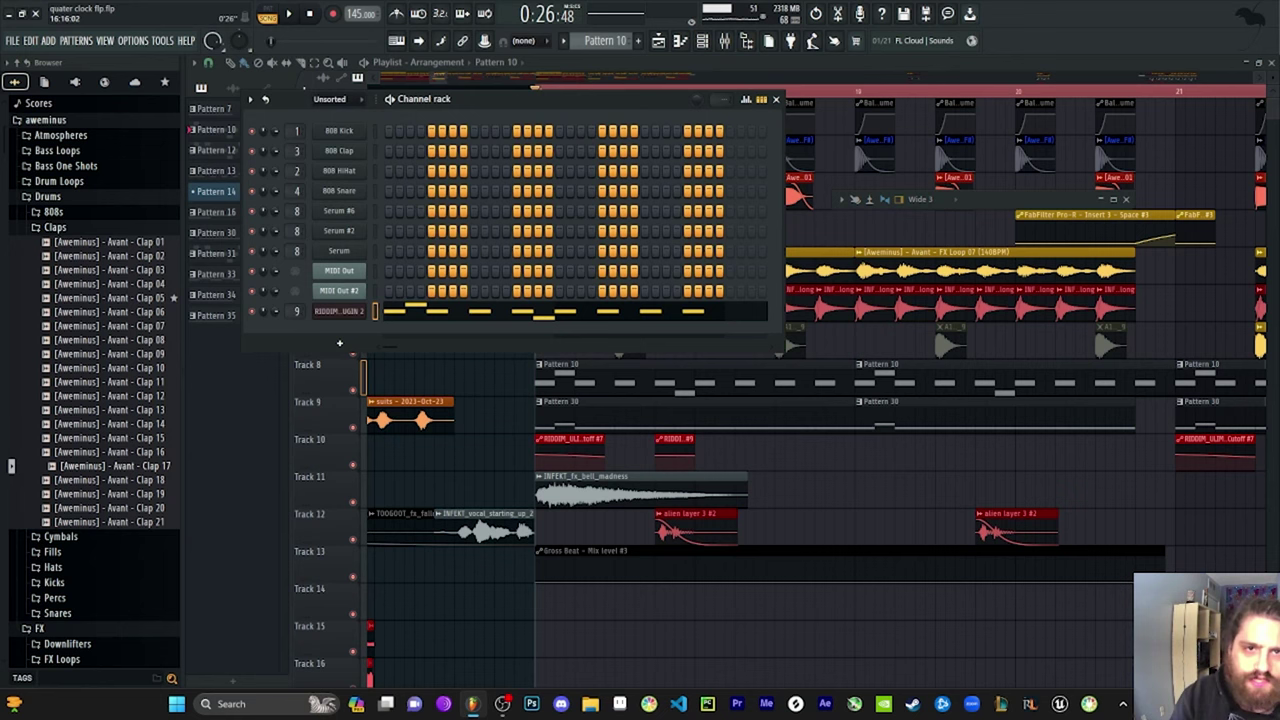
Step: Make Pattern 30 the active pattern and show the mixer with a slightly wider track area
key(KP_Add)
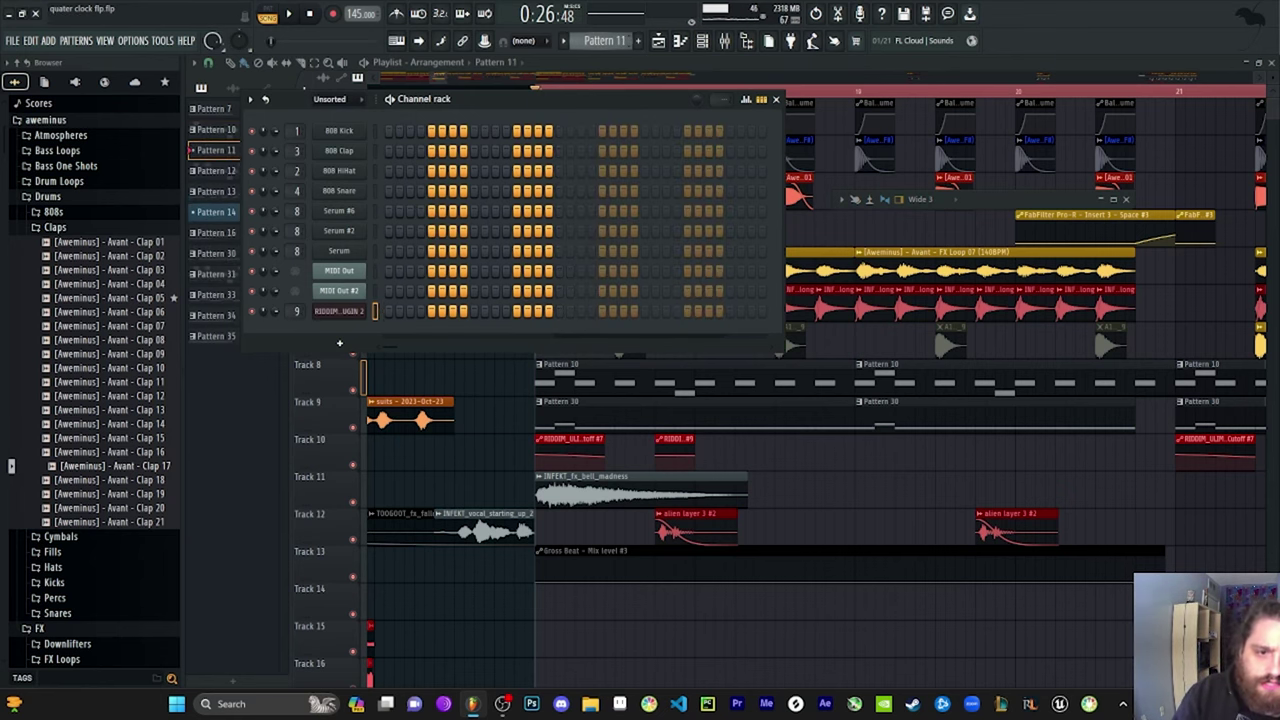
double_click(610, 414)
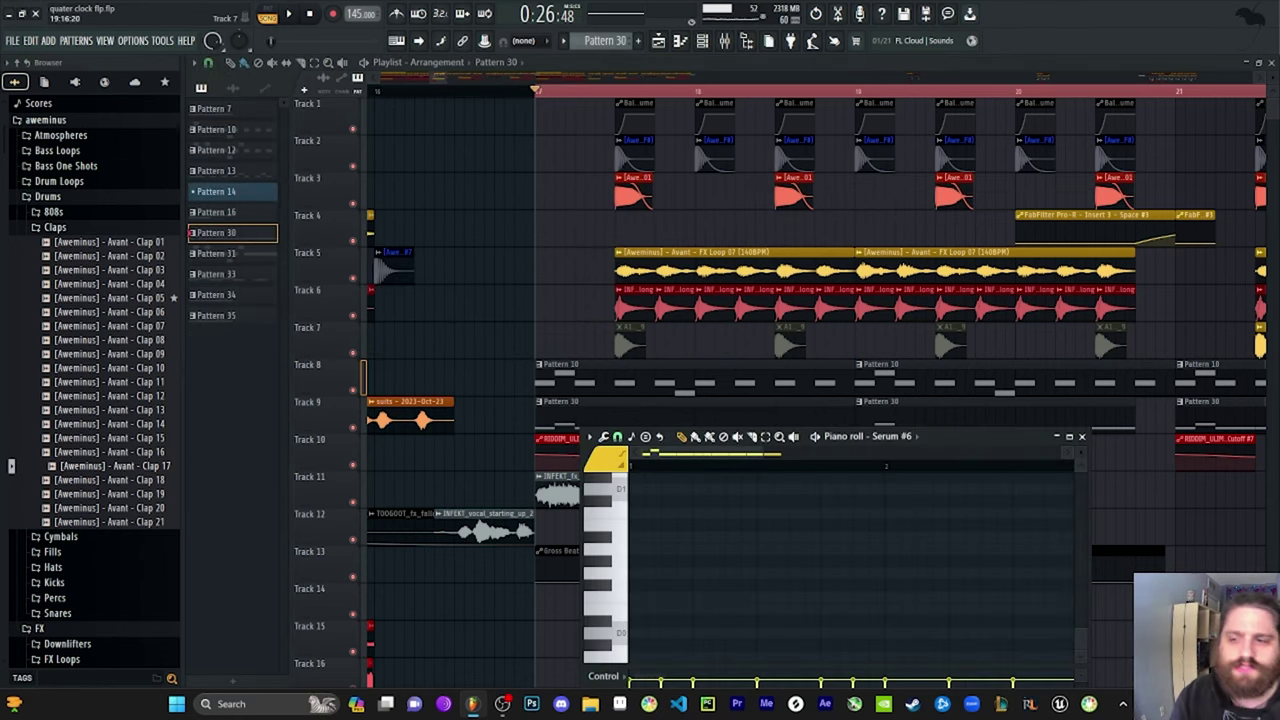
click(1082, 437)
click(702, 41)
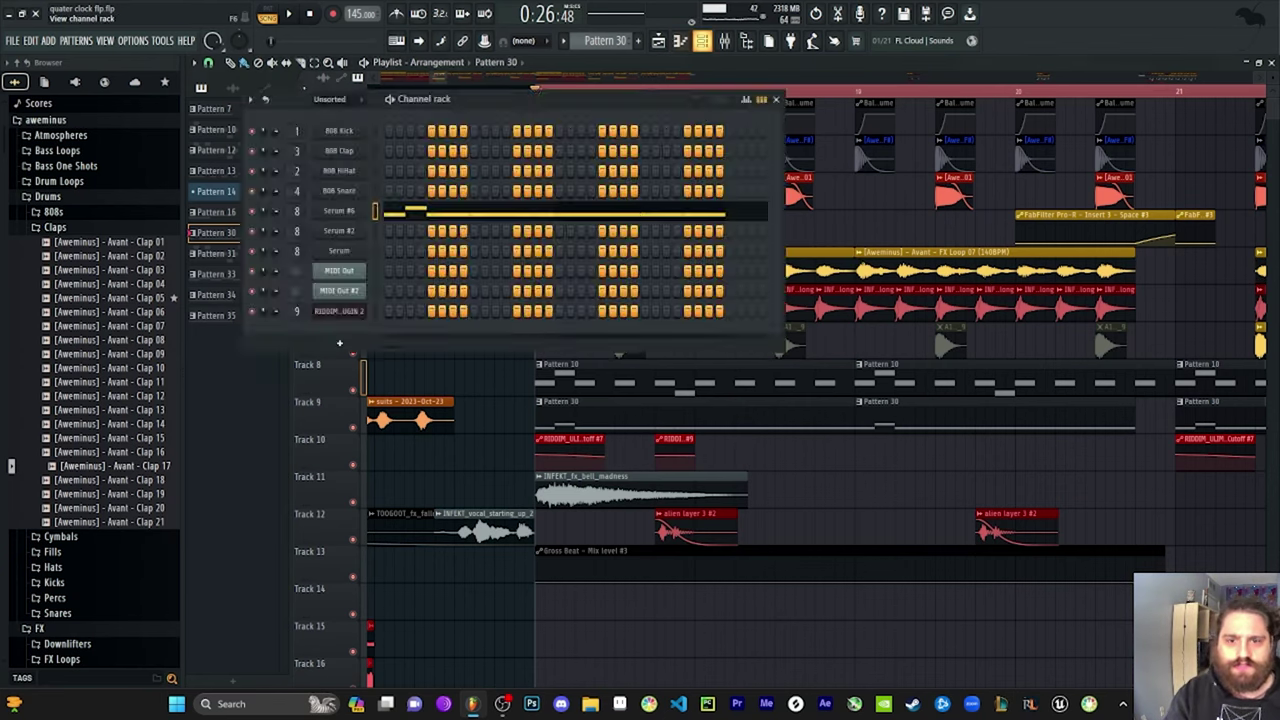
click(702, 41)
click(724, 41)
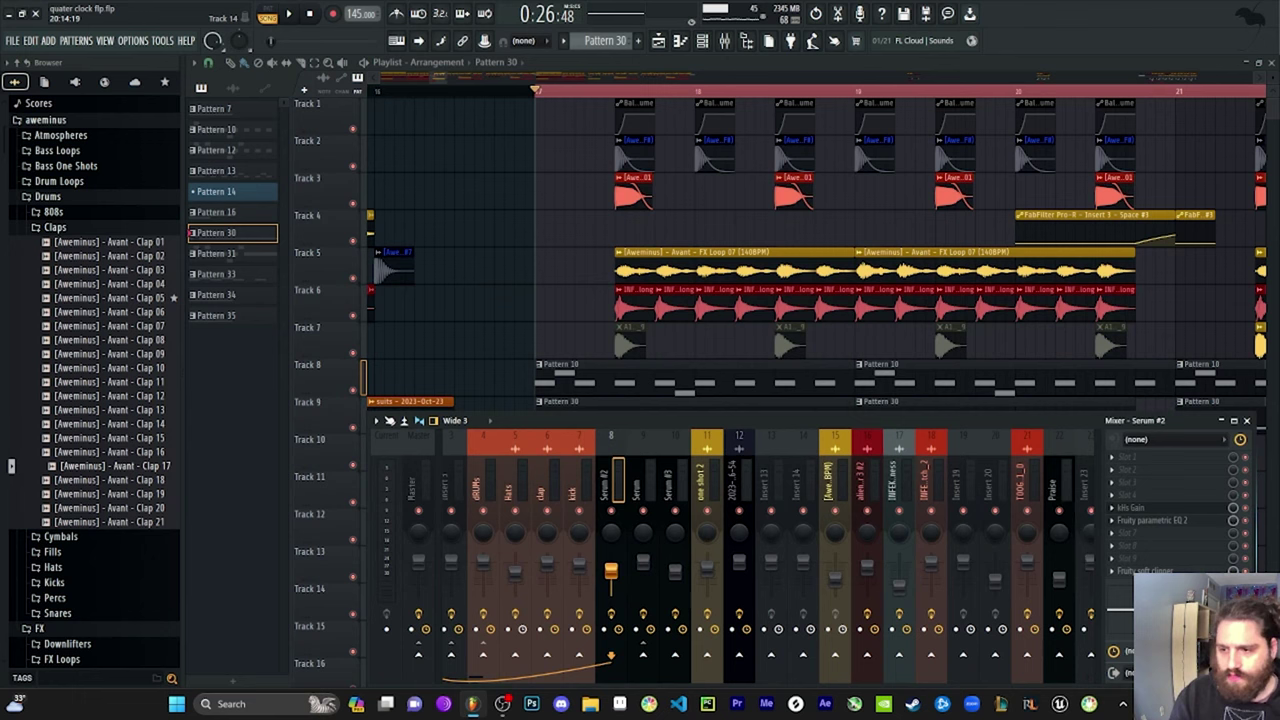
drag(1257, 600, 1267, 600)
Step: Inspect the effect slots and routing of the Serum and Serum #3 mixer tracks
click(637, 486)
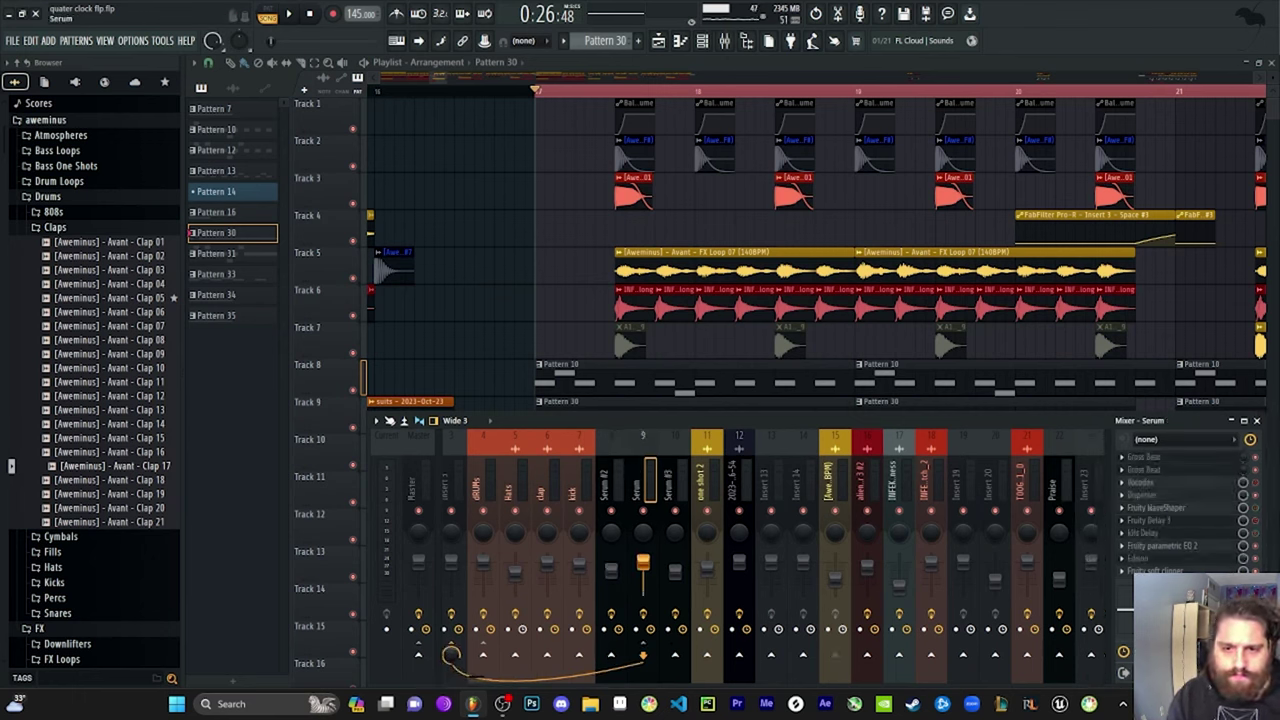
scroll(451, 655, up, 3)
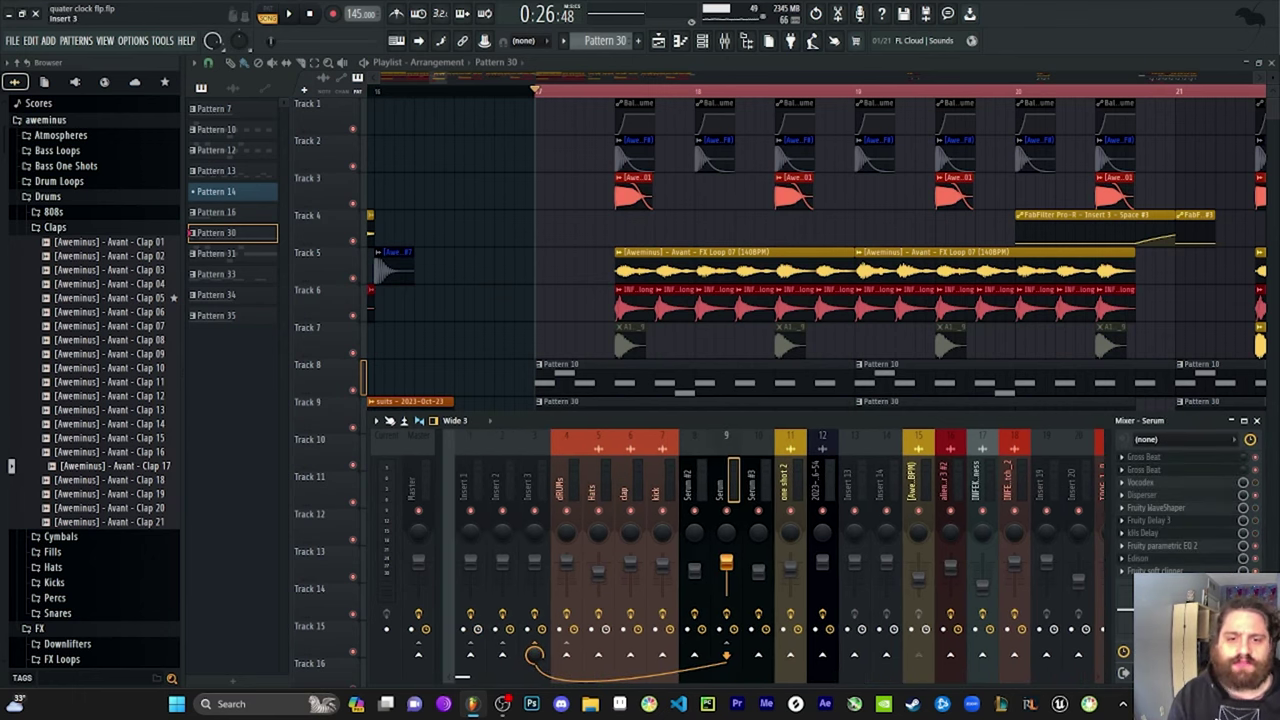
click(741, 486)
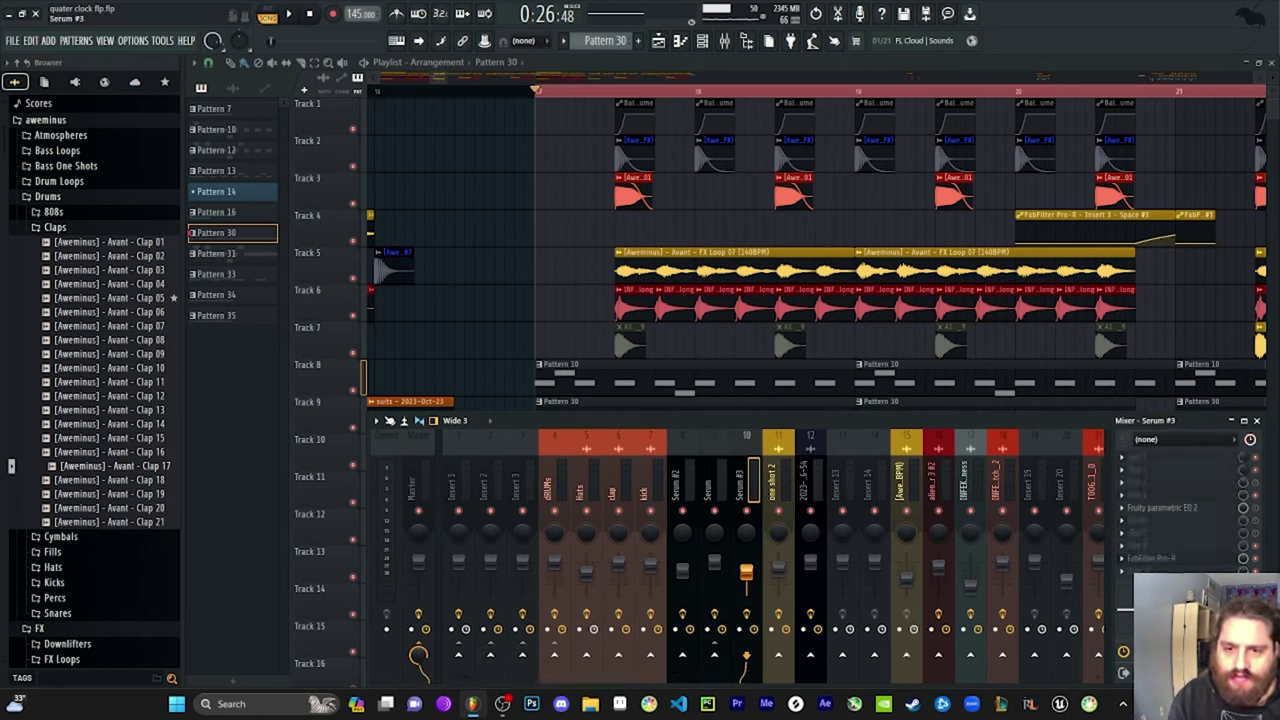
click(714, 490)
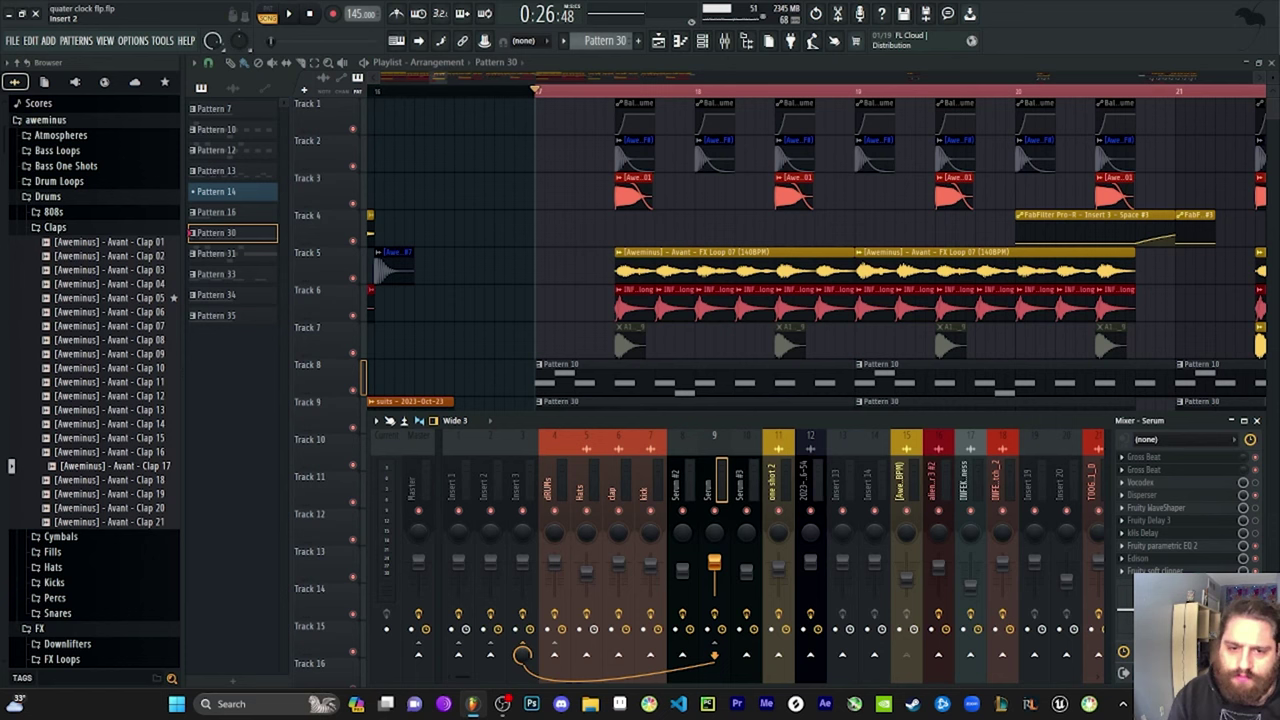
Step: Rename mixer track Insert 3 as "effect chain"
click(518, 486)
right_click(520, 486)
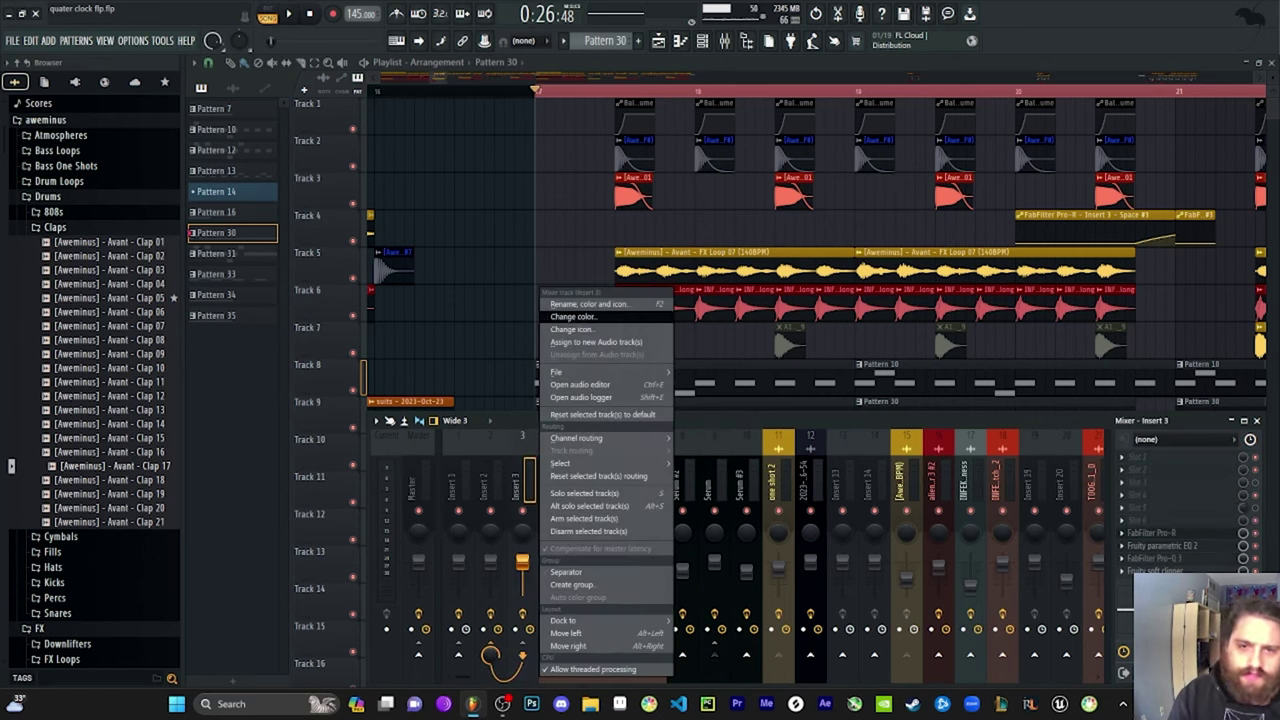
click(552, 304)
text(effect)
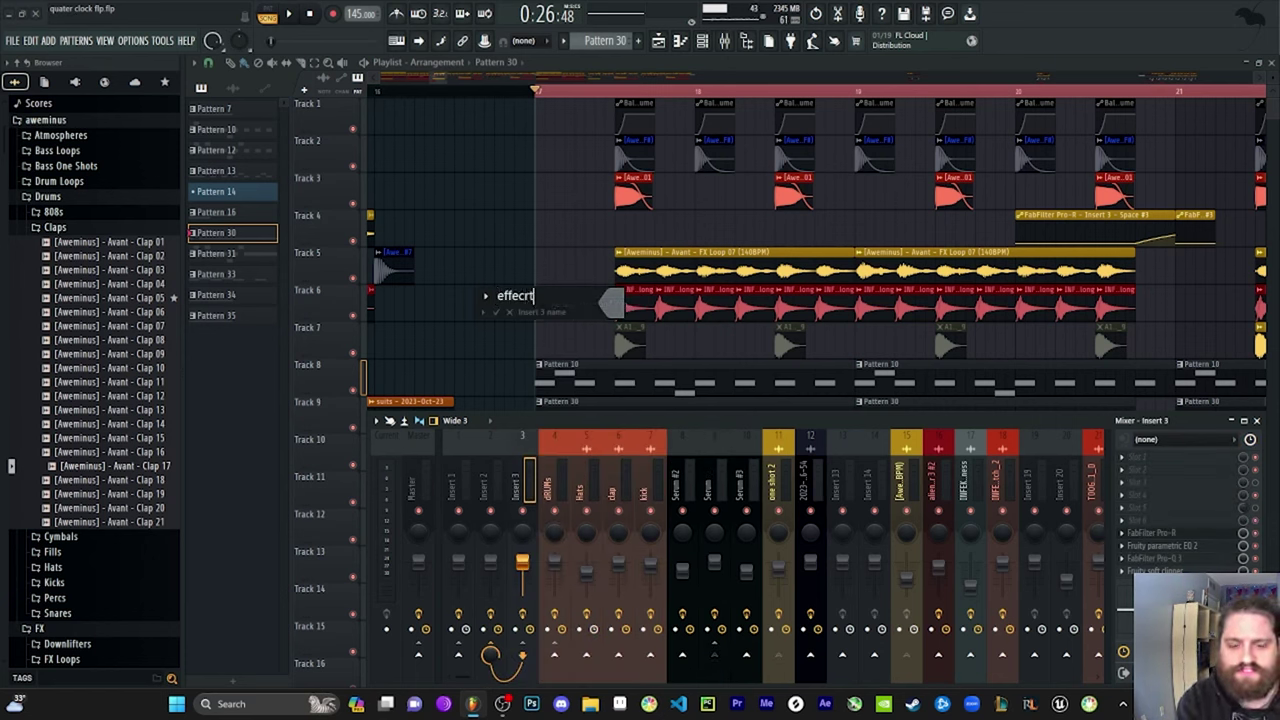
text( chain)
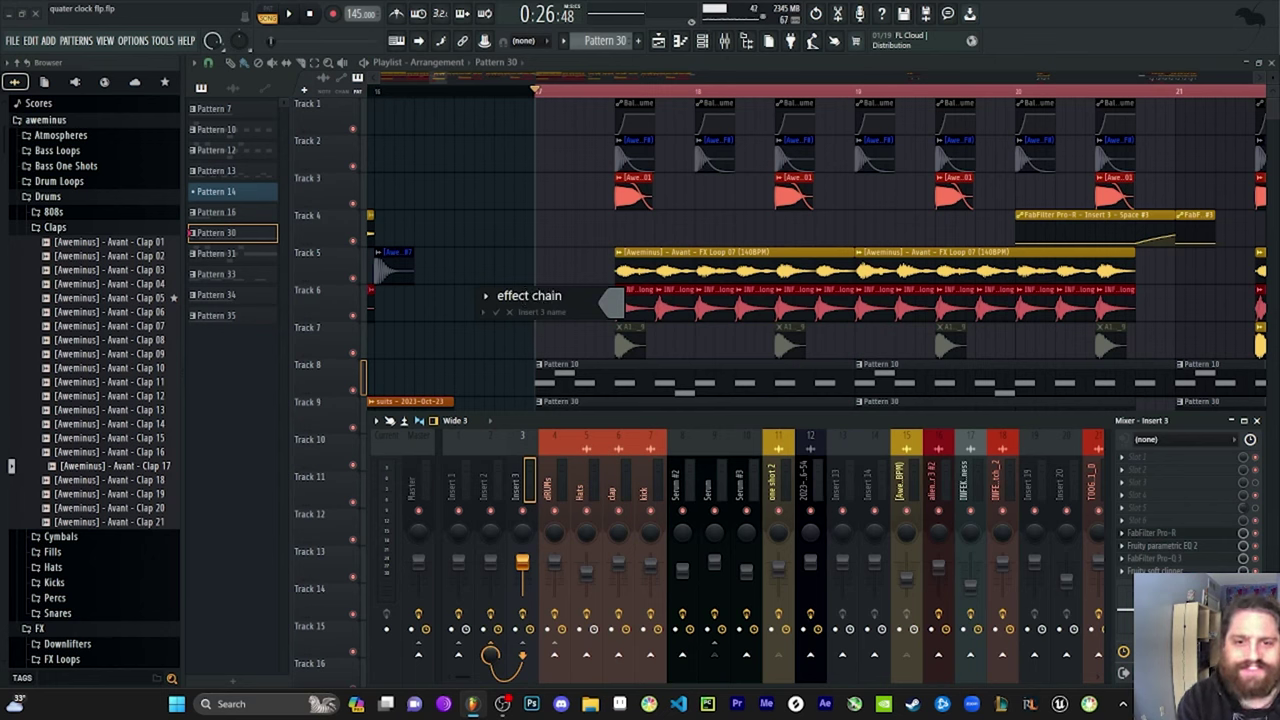
key(Return)
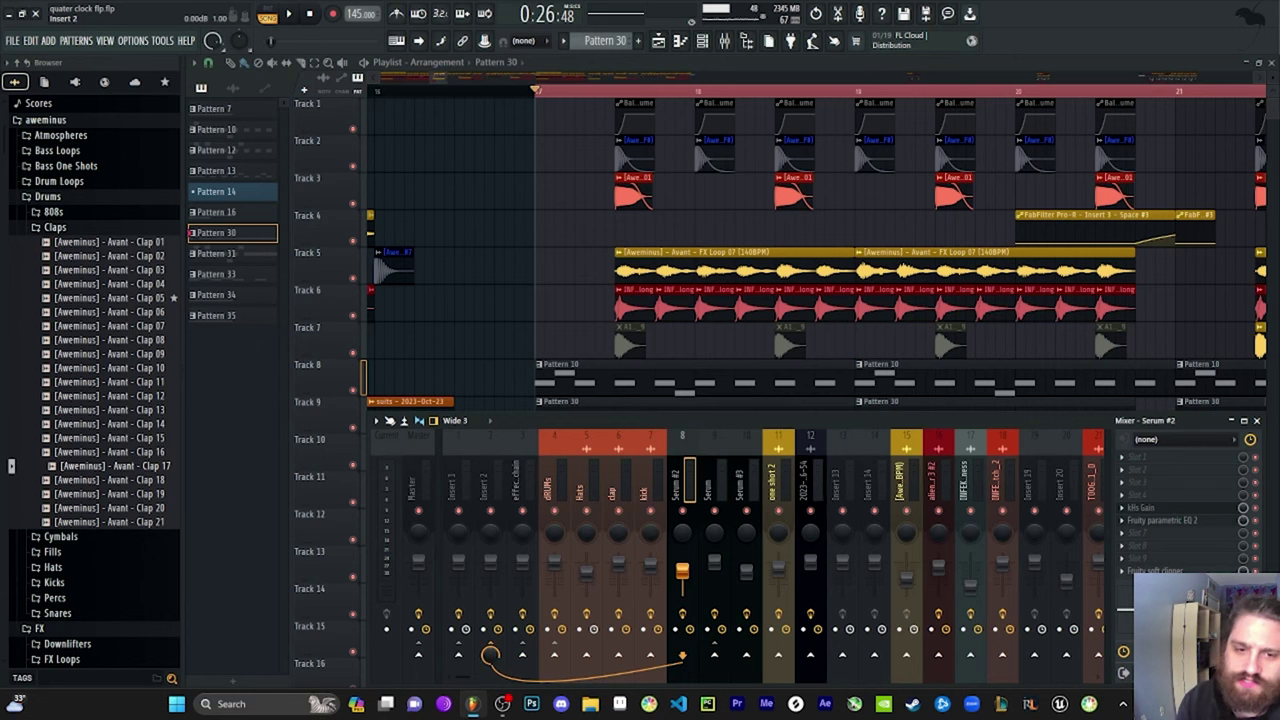
Step: Rename mixer track Insert 2 as "final" and give it a dark navy colour
right_click(490, 490)
click(555, 304)
text(fla)
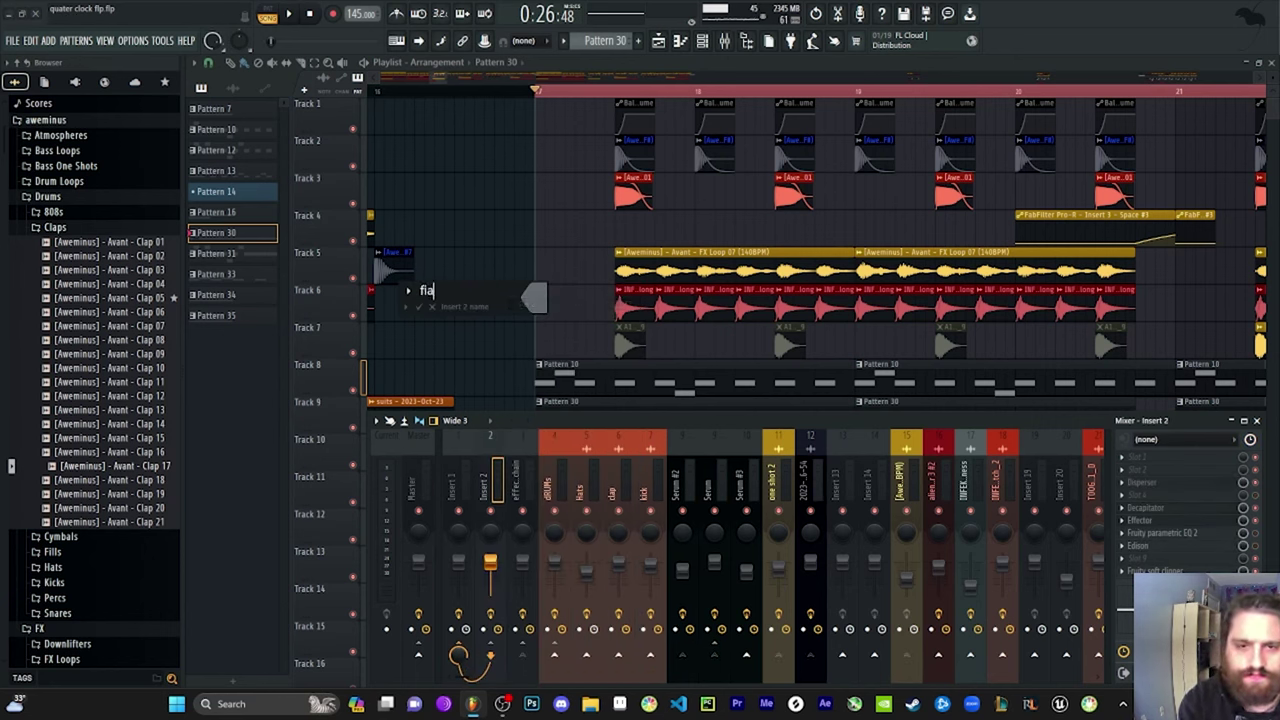
text(n)
key(BackSpace)
key(BackSpace)
text(nal)
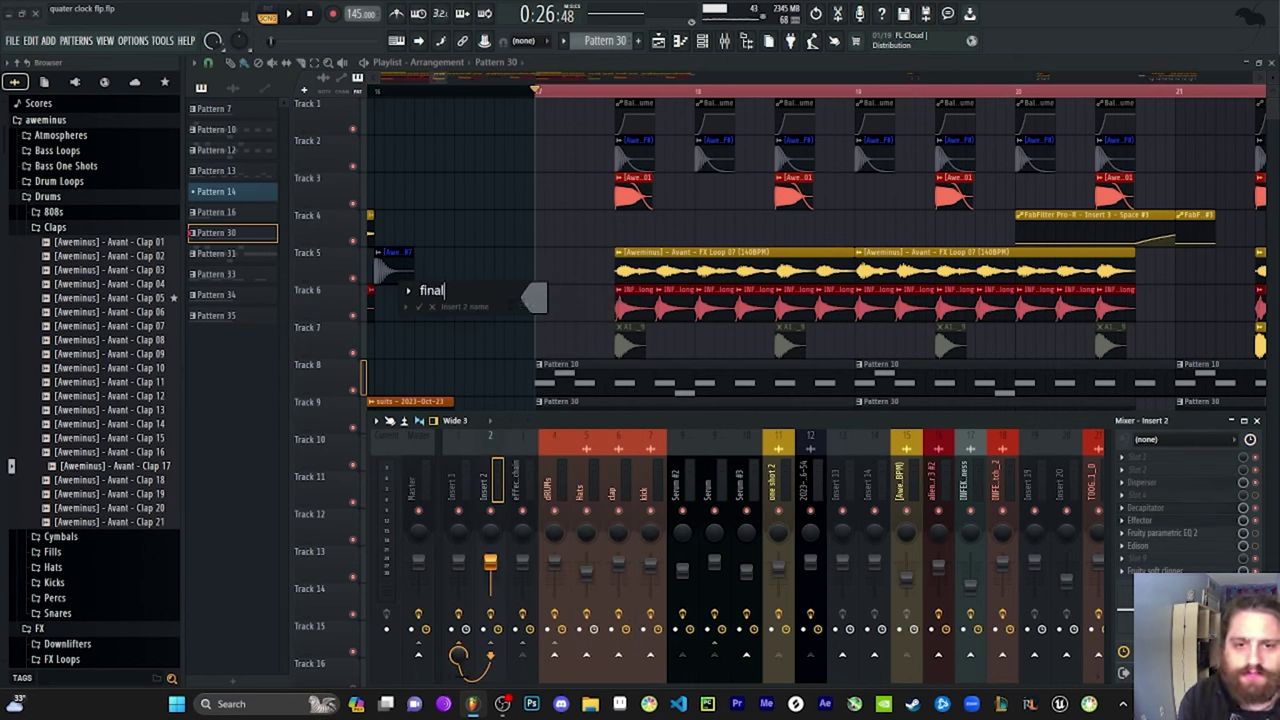
click(535, 298)
click(600, 517)
click(754, 620)
Step: Check the Serum track's routing, and audition the drop with the effect chain track's FabFilter Pro-R reverb open
click(712, 490)
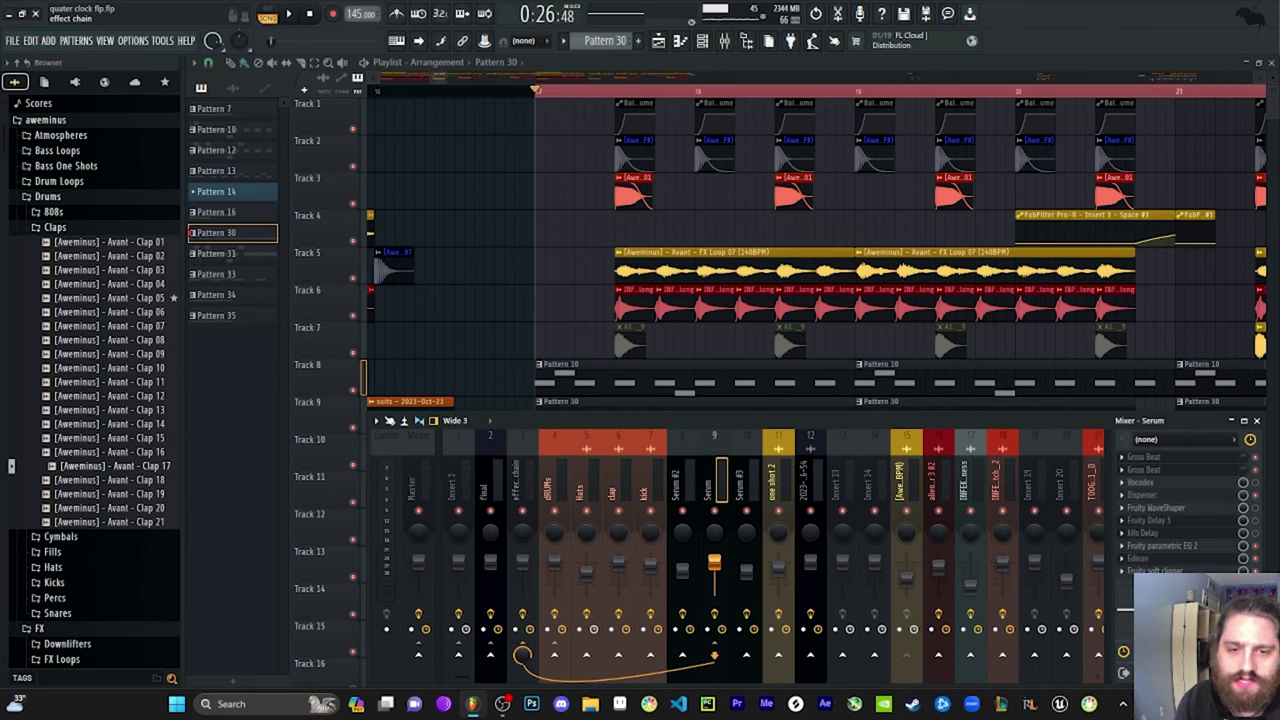
click(519, 490)
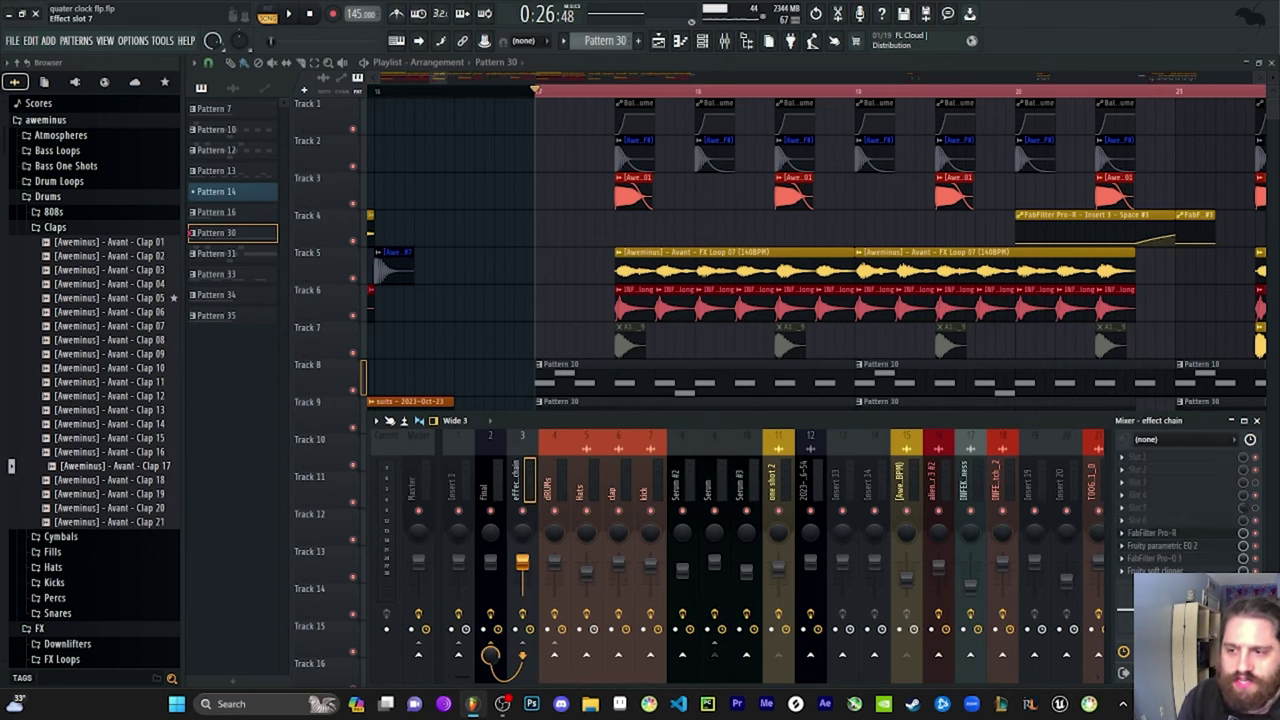
click(1152, 532)
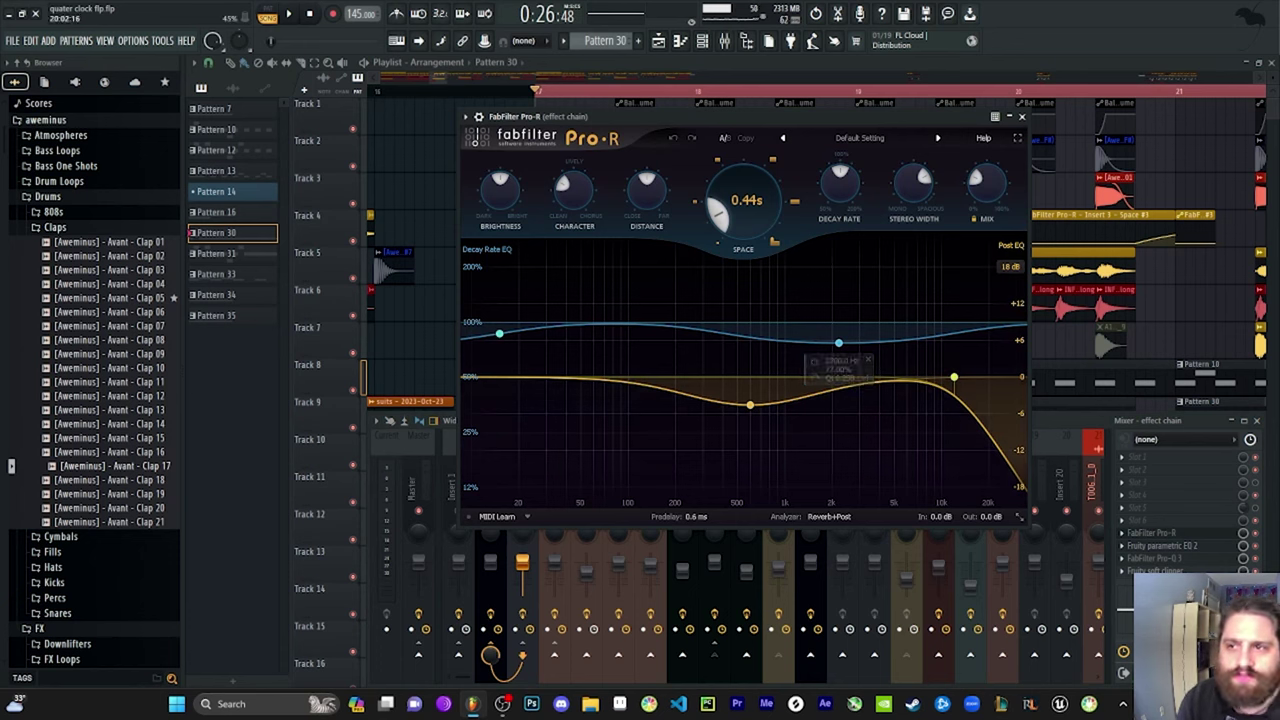
key(space)
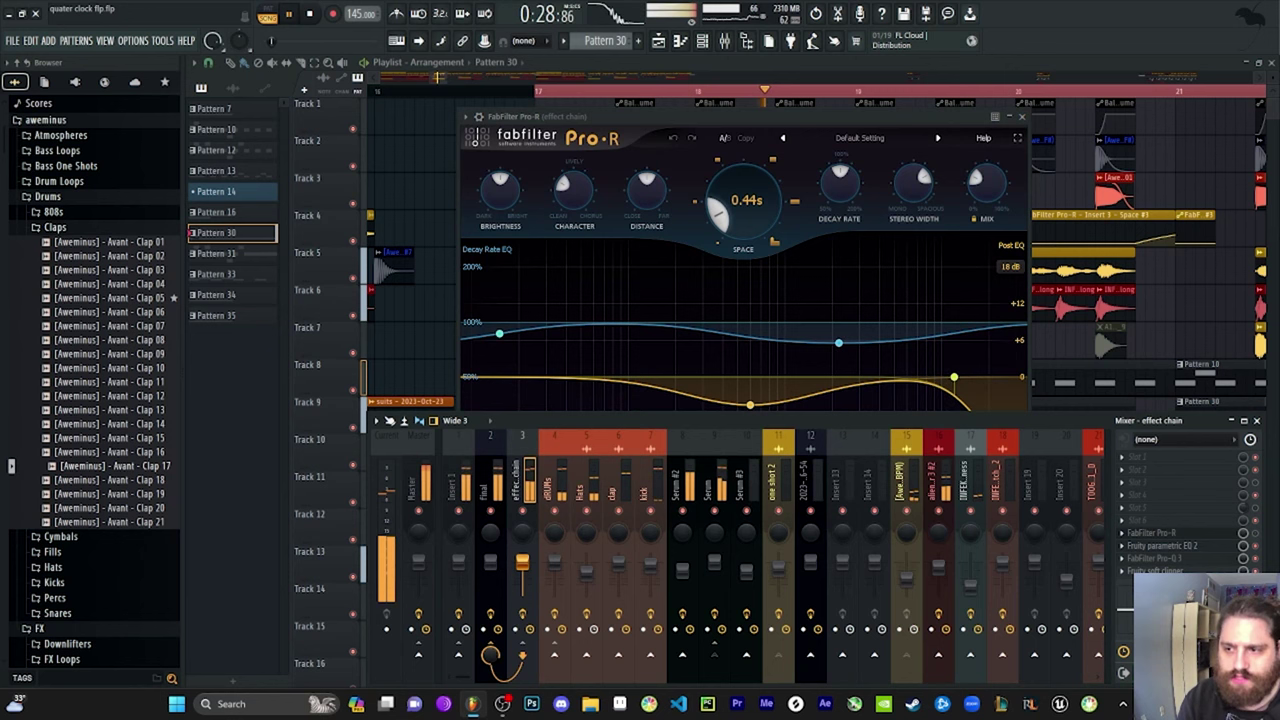
key(space)
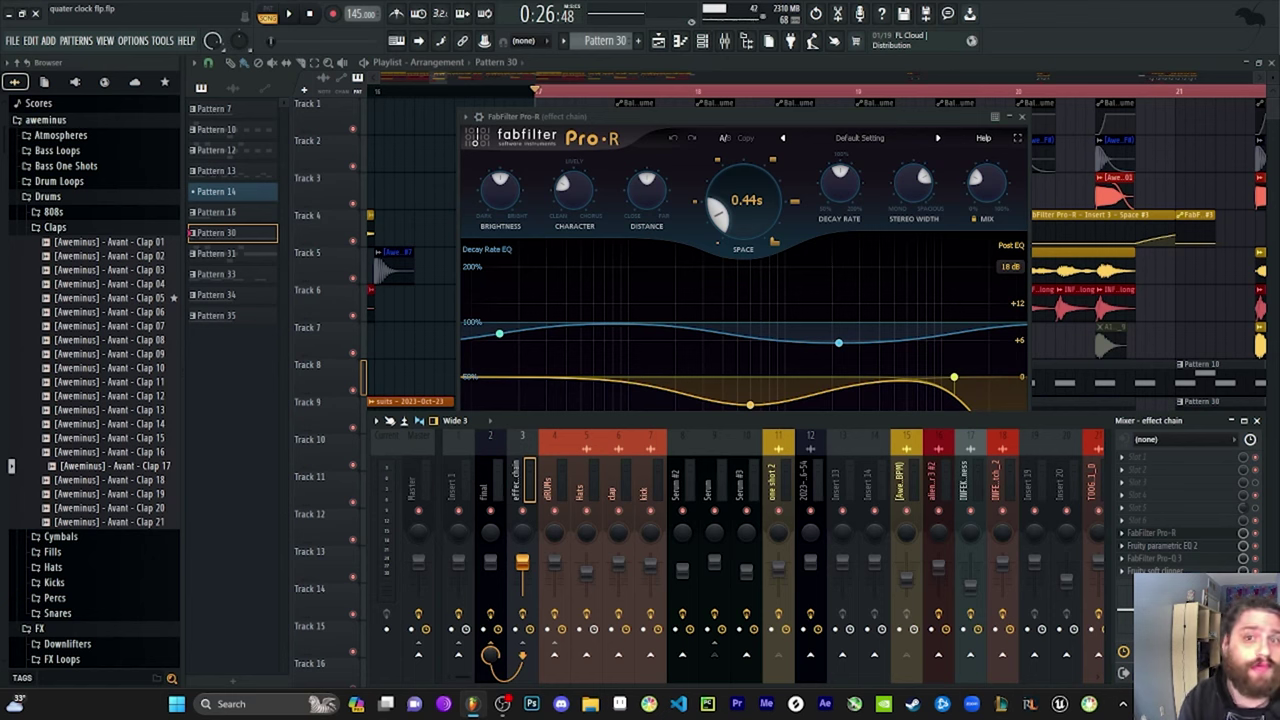
Step: Inspect the Disperser, Fruity Parametric EQ 2 and Fruity Soft Clipper on the Serum mixer track
click(709, 488)
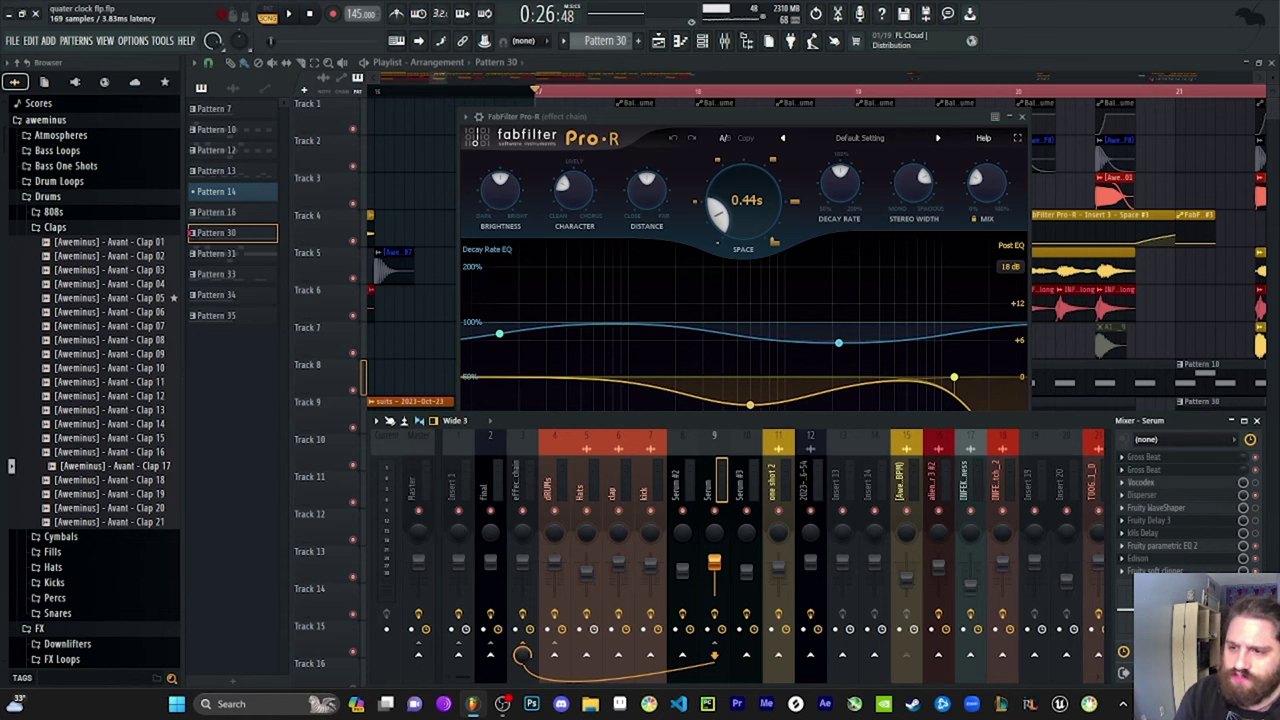
click(1141, 494)
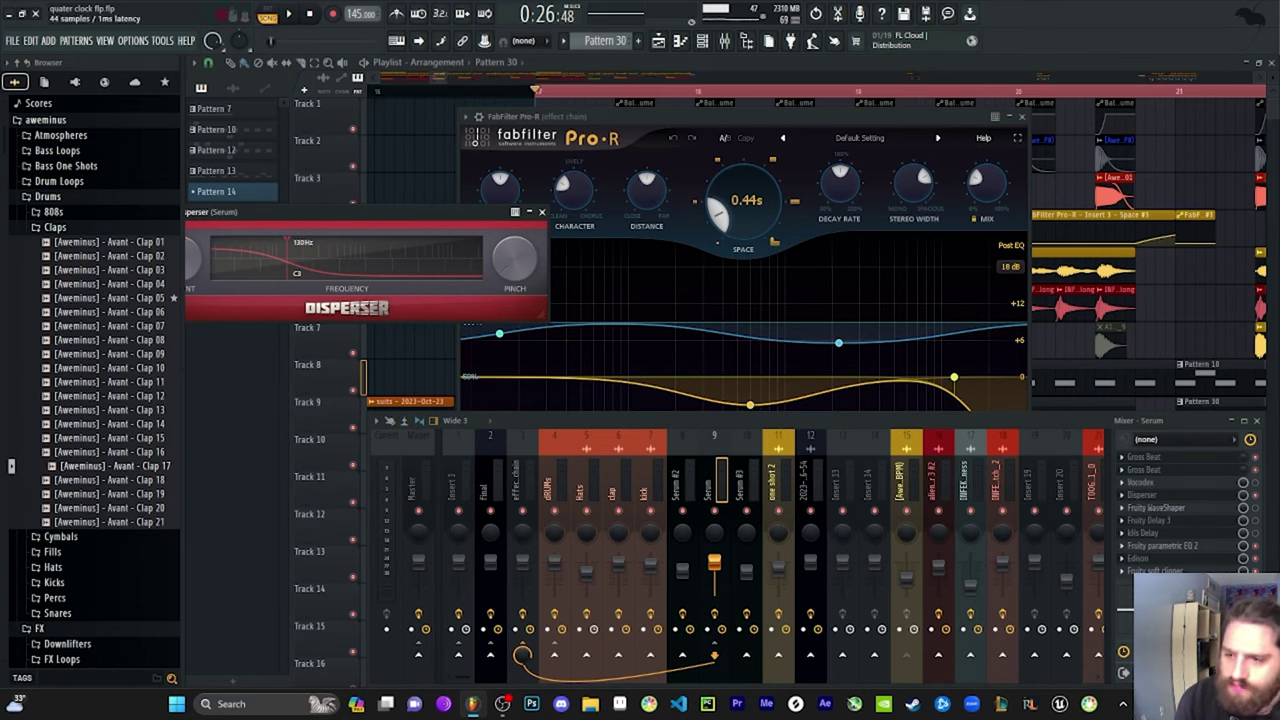
click(1162, 546)
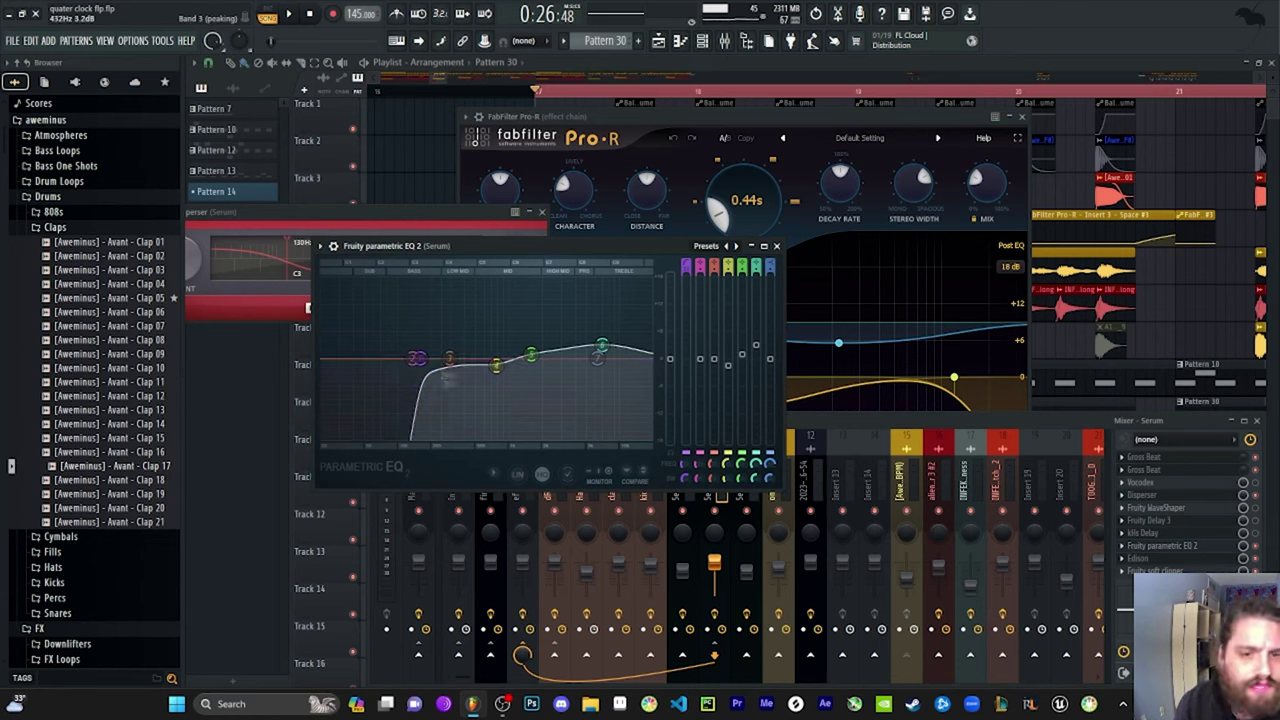
mouse_move(954, 377)
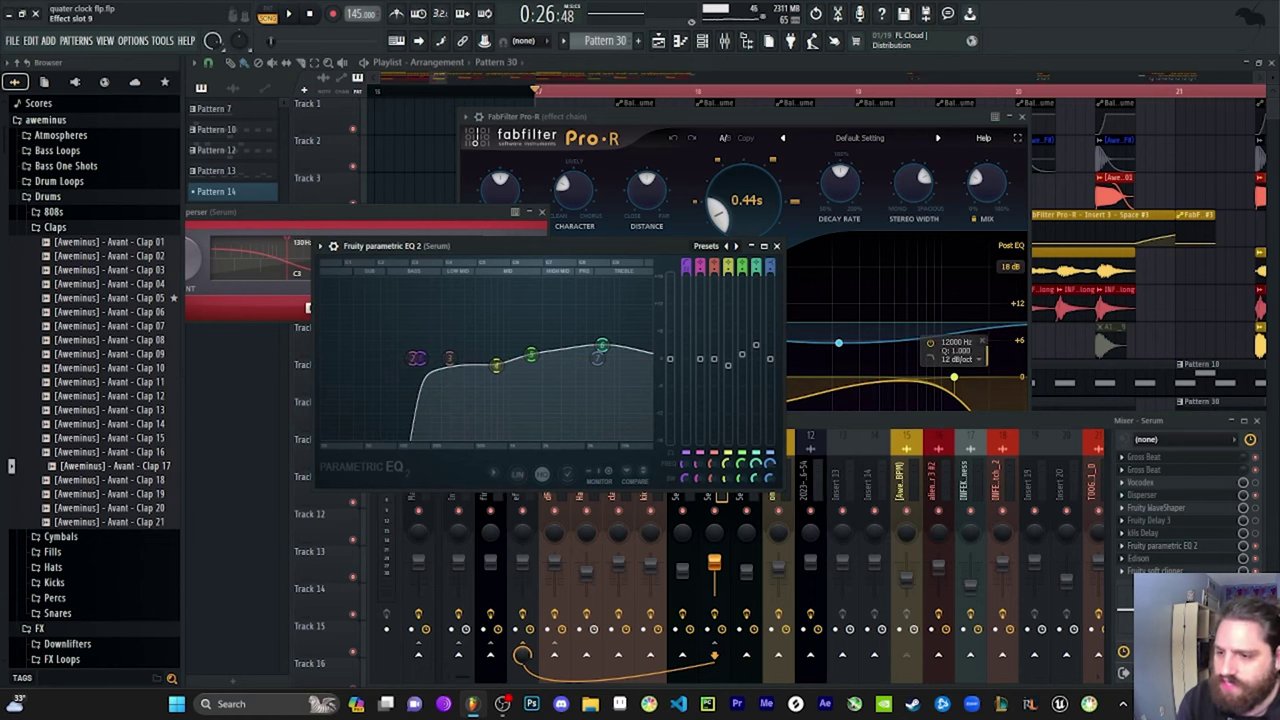
click(1157, 571)
click(776, 246)
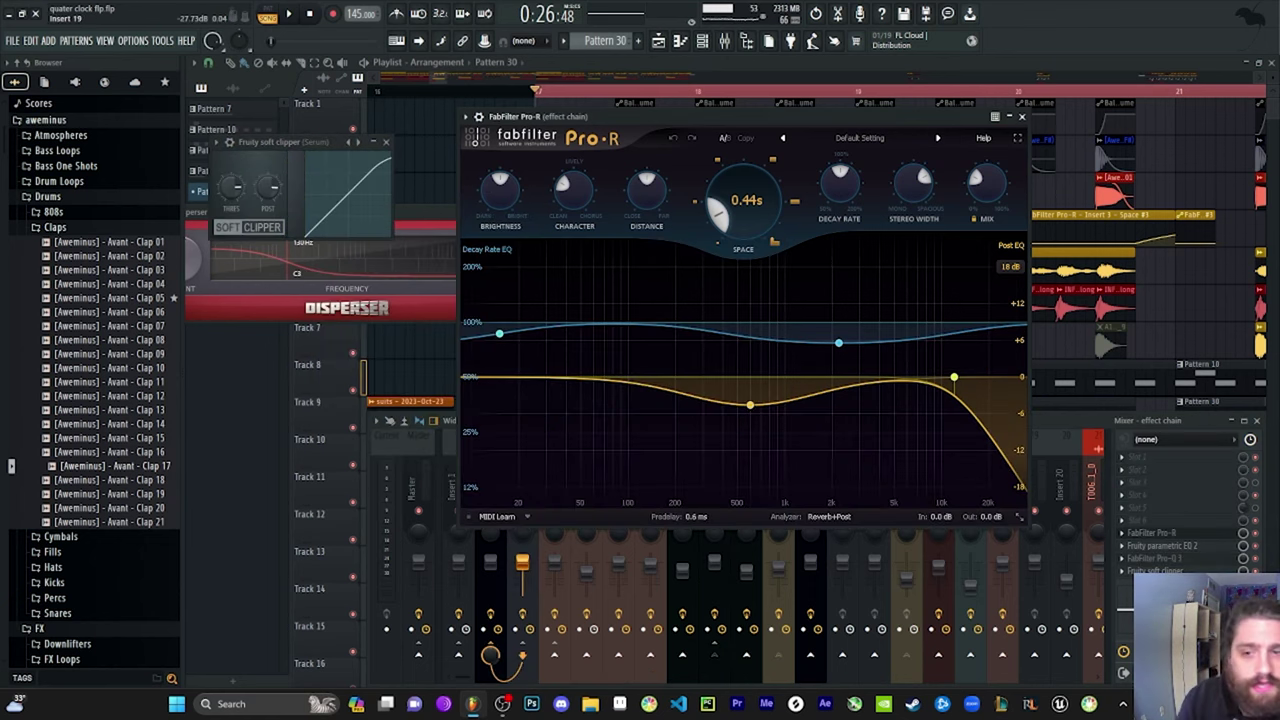
Step: Inspect the FabFilter Pro-R and Fruity Parametric EQ 2 settings on the effect chain track
drag(750, 117, 482, 104)
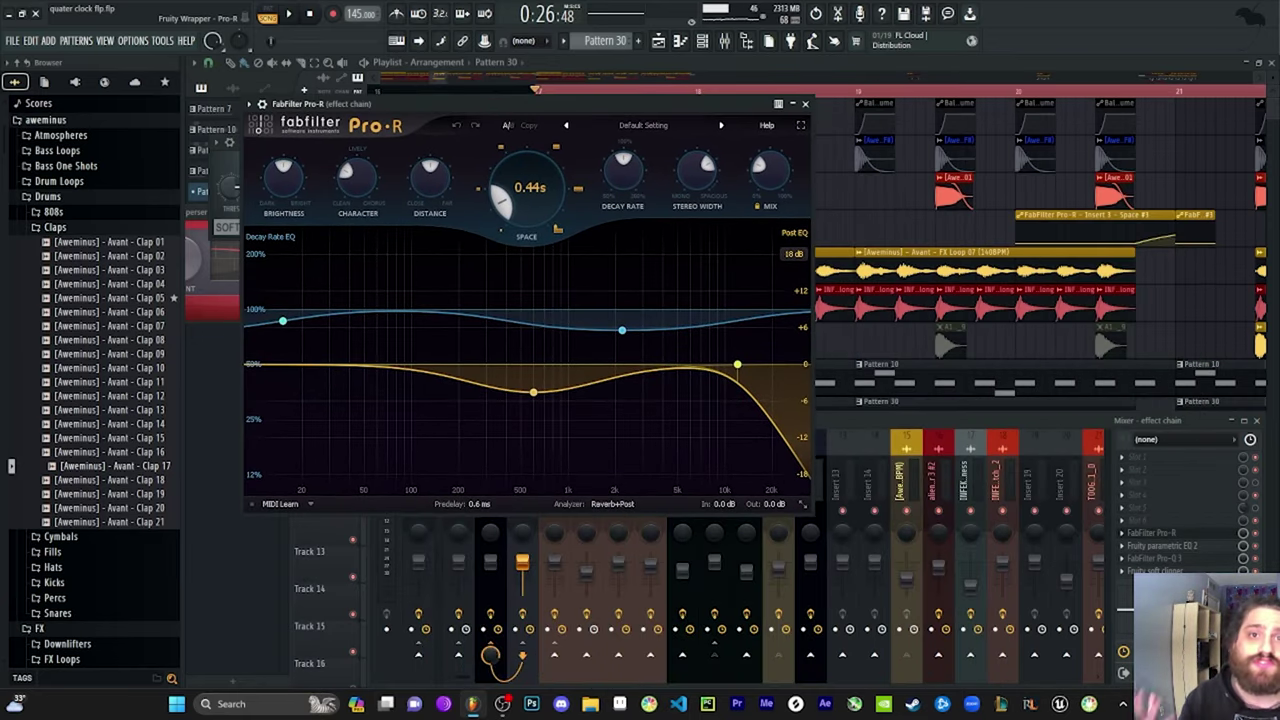
click(805, 104)
click(1274, 525)
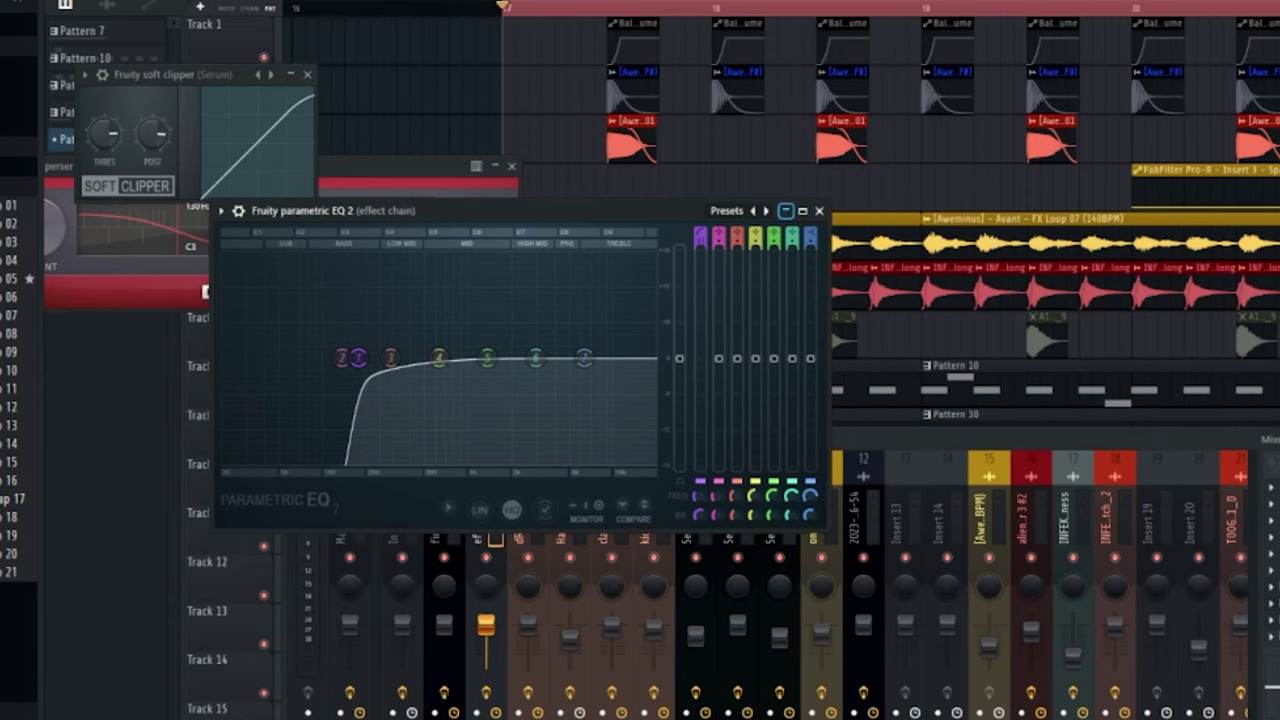
click(819, 210)
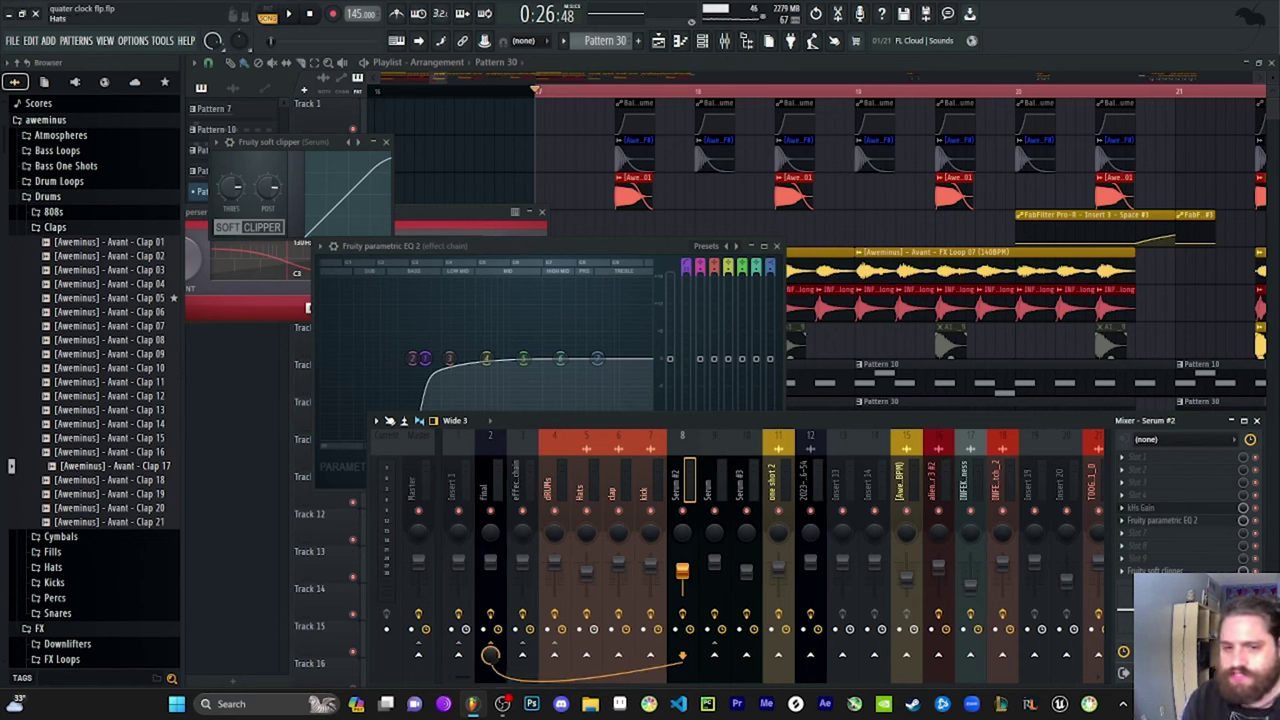
Step: Inspect the Serum #2 track's routing and its kHs Gain and Fruity Parametric EQ 2 effects
click(522, 482)
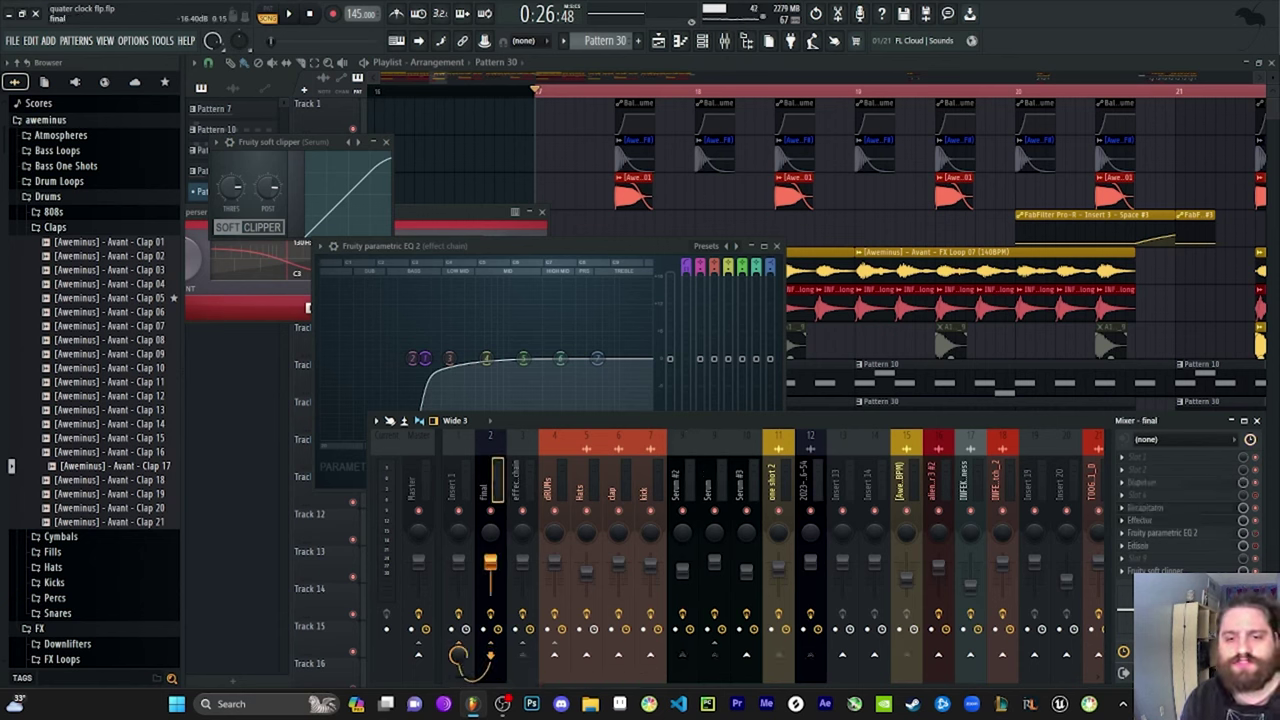
click(682, 482)
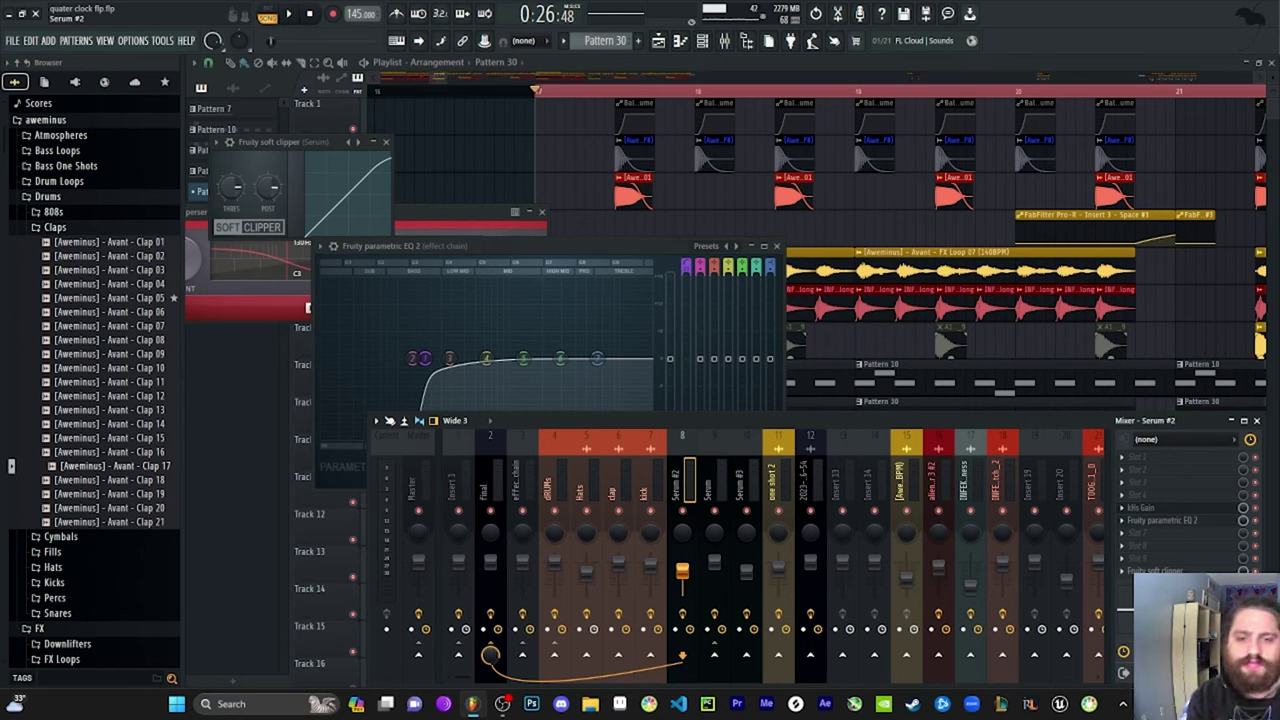
click(1142, 508)
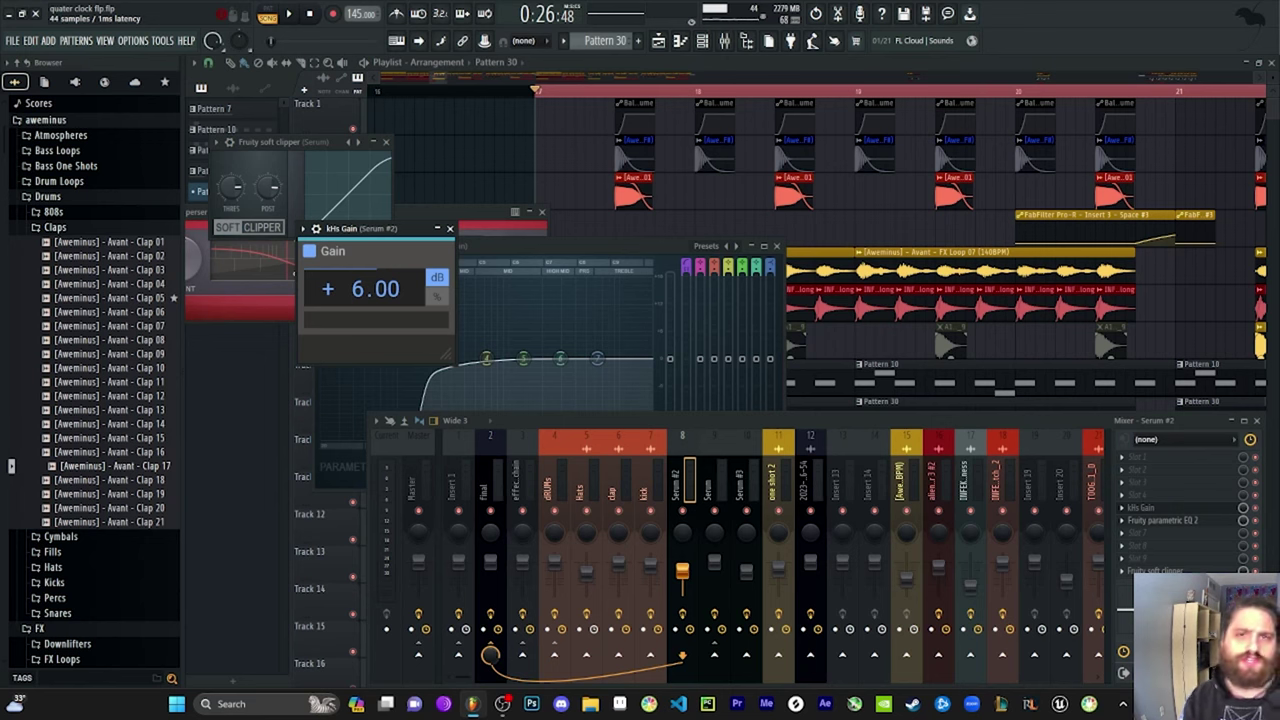
click(1163, 521)
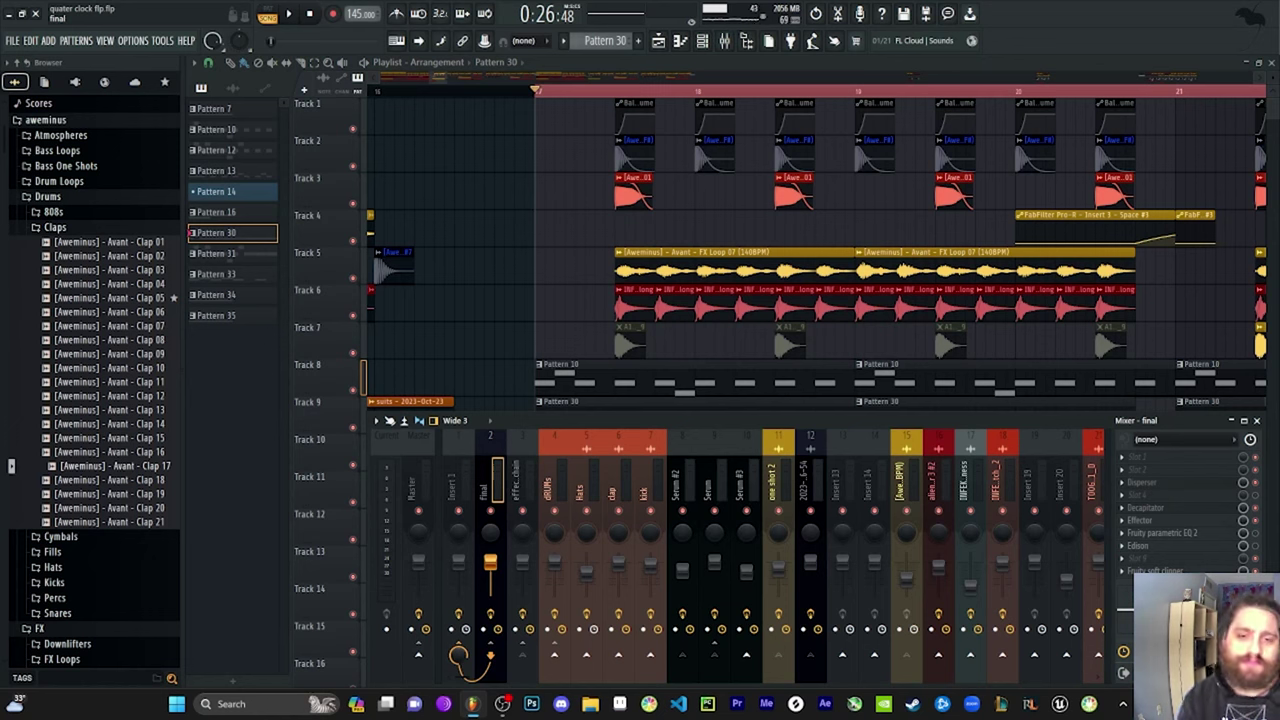
Step: Inspect the Disperser, Decapitator and Fruity Soft Clipper on the final mixer track
click(1145, 482)
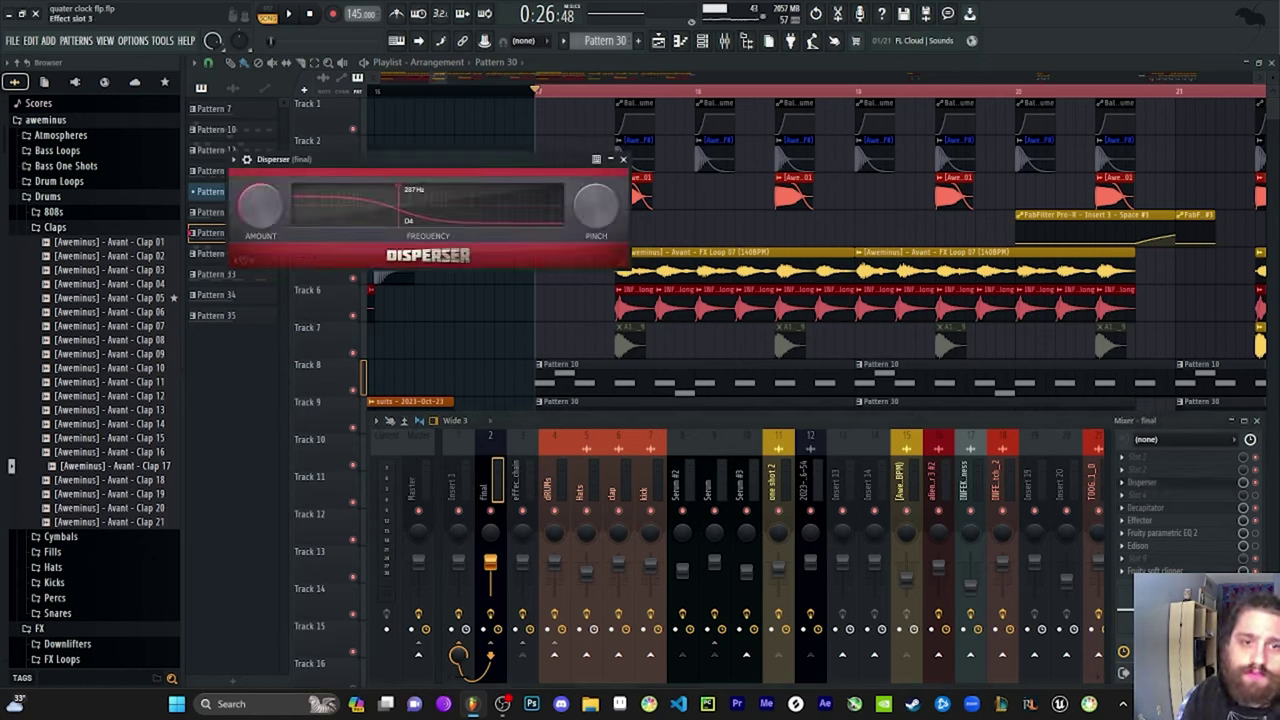
click(1146, 508)
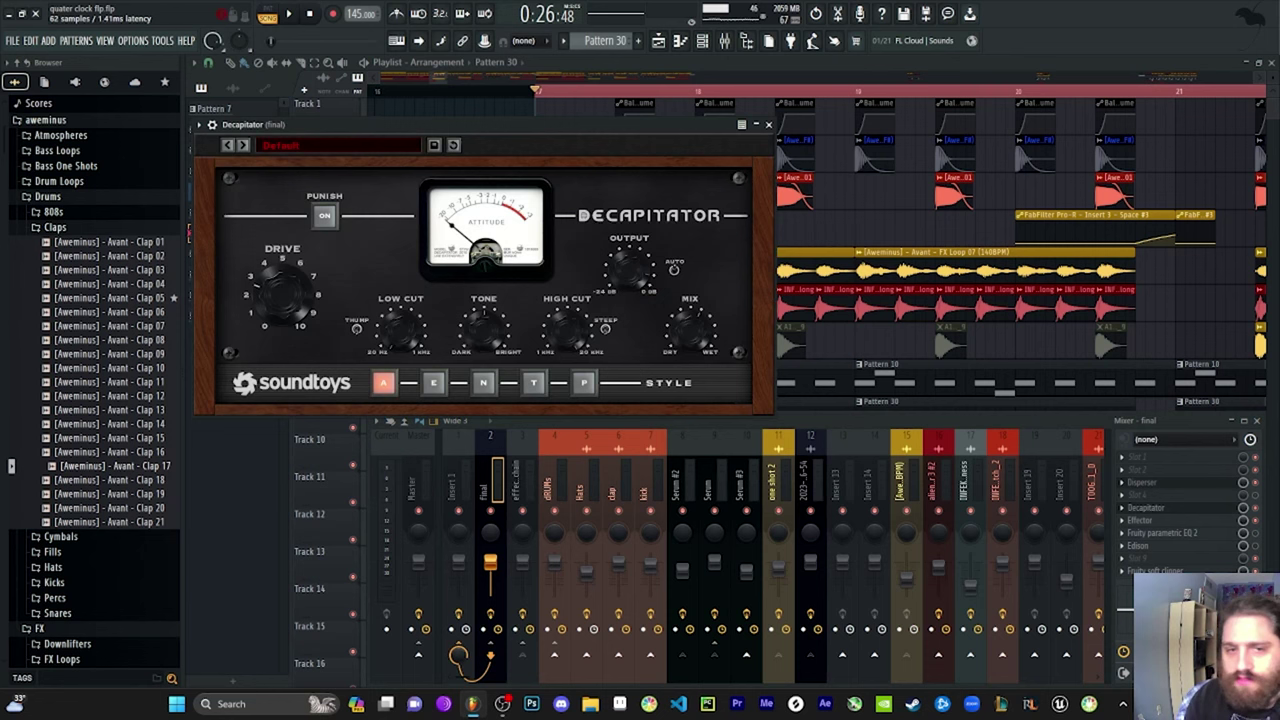
drag(480, 125, 465, 155)
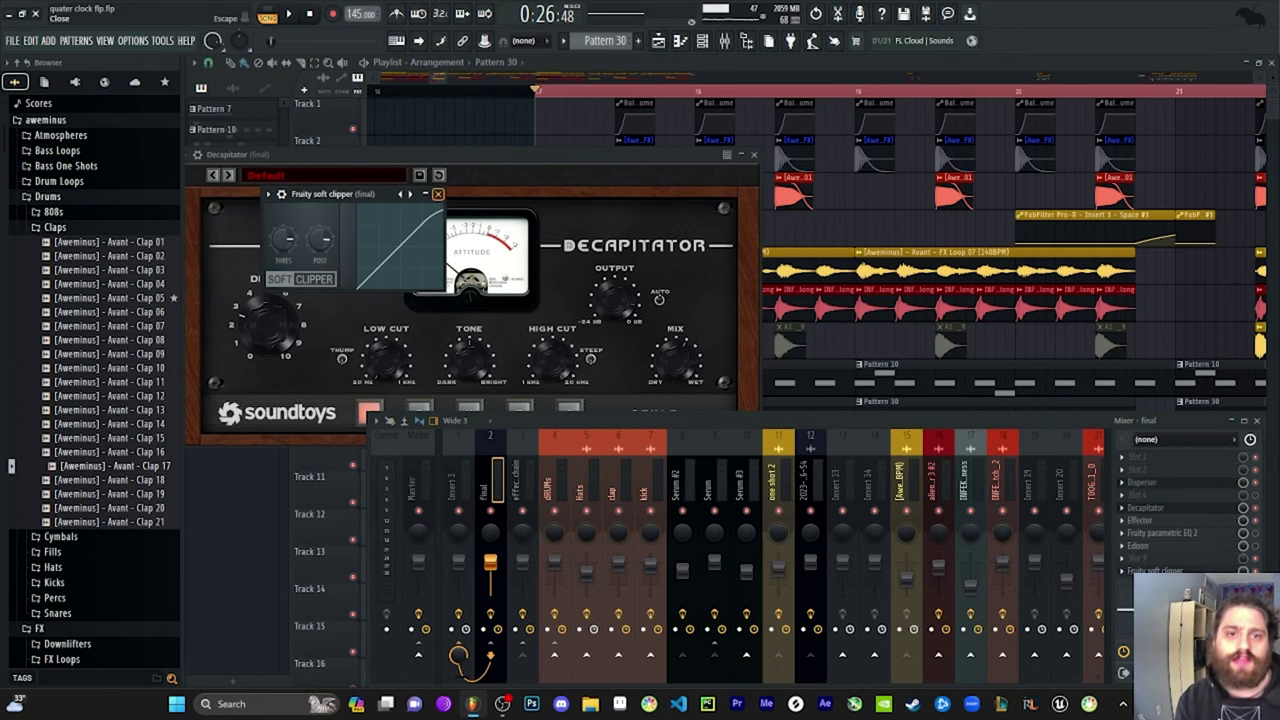
click(437, 193)
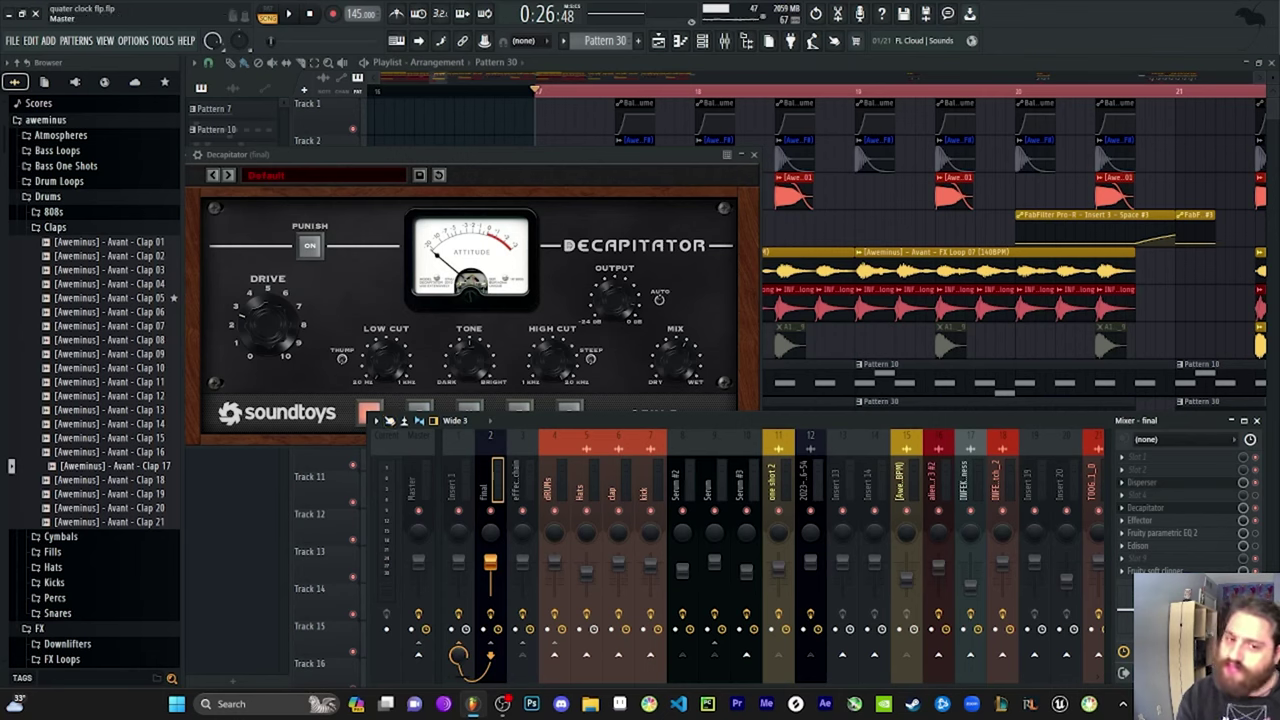
Step: Inspect the Master track's Fruity Parametric EQ 2 curve and Newfangled Saturate settings
click(416, 495)
click(1162, 482)
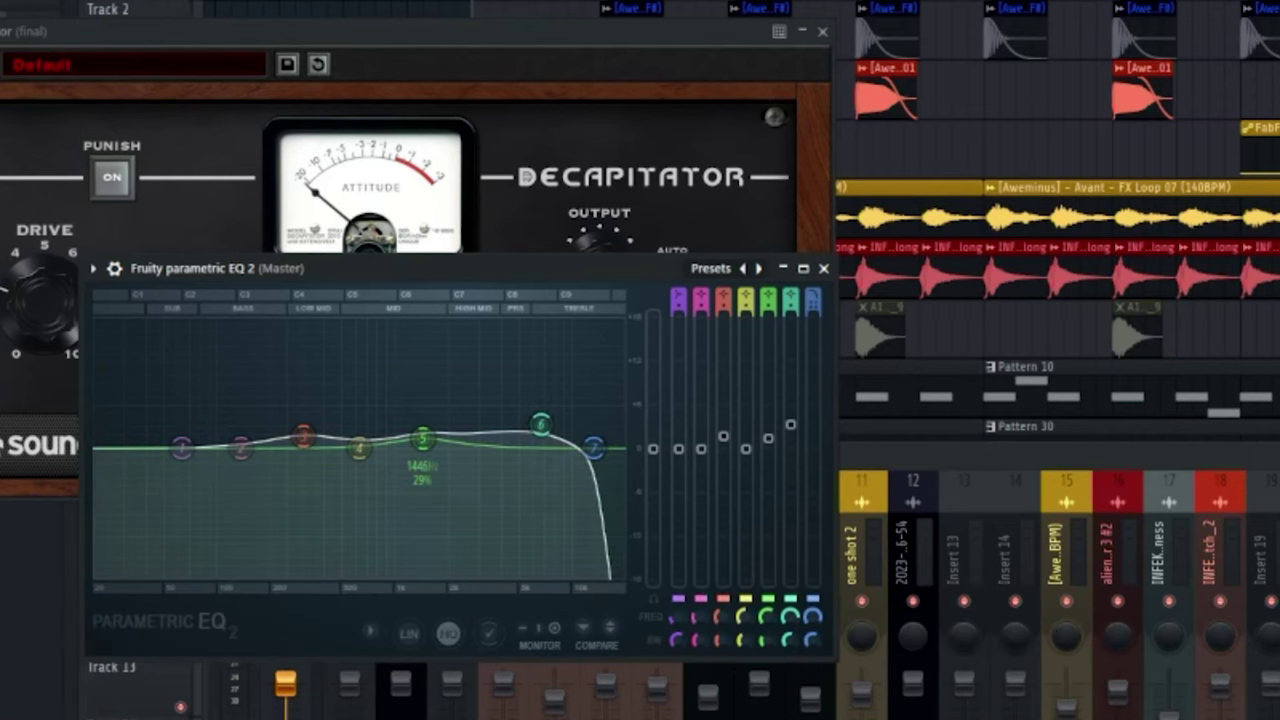
mouse_move(303, 436)
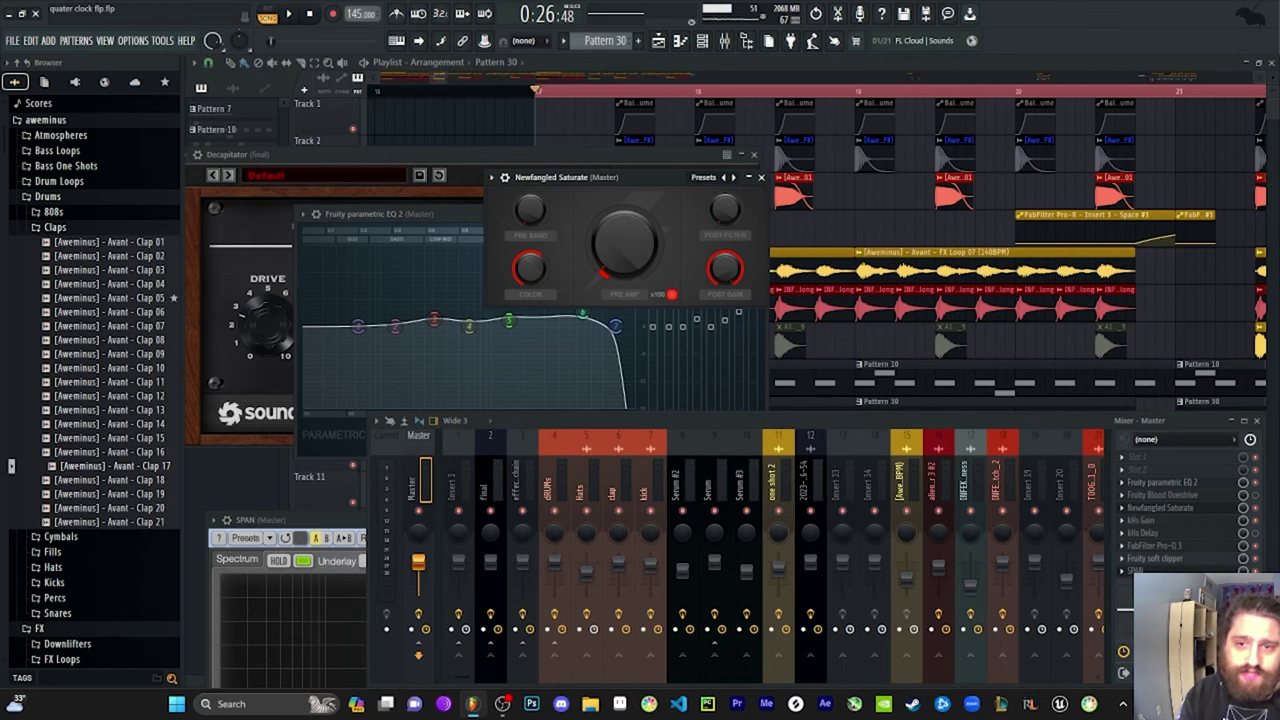
drag(620, 177, 591, 171)
Step: Audition the drop with the Master's kHs Gain open, and inspect its FabFilter Pro-Q 3 and Fruity Soft Clipper
key(space)
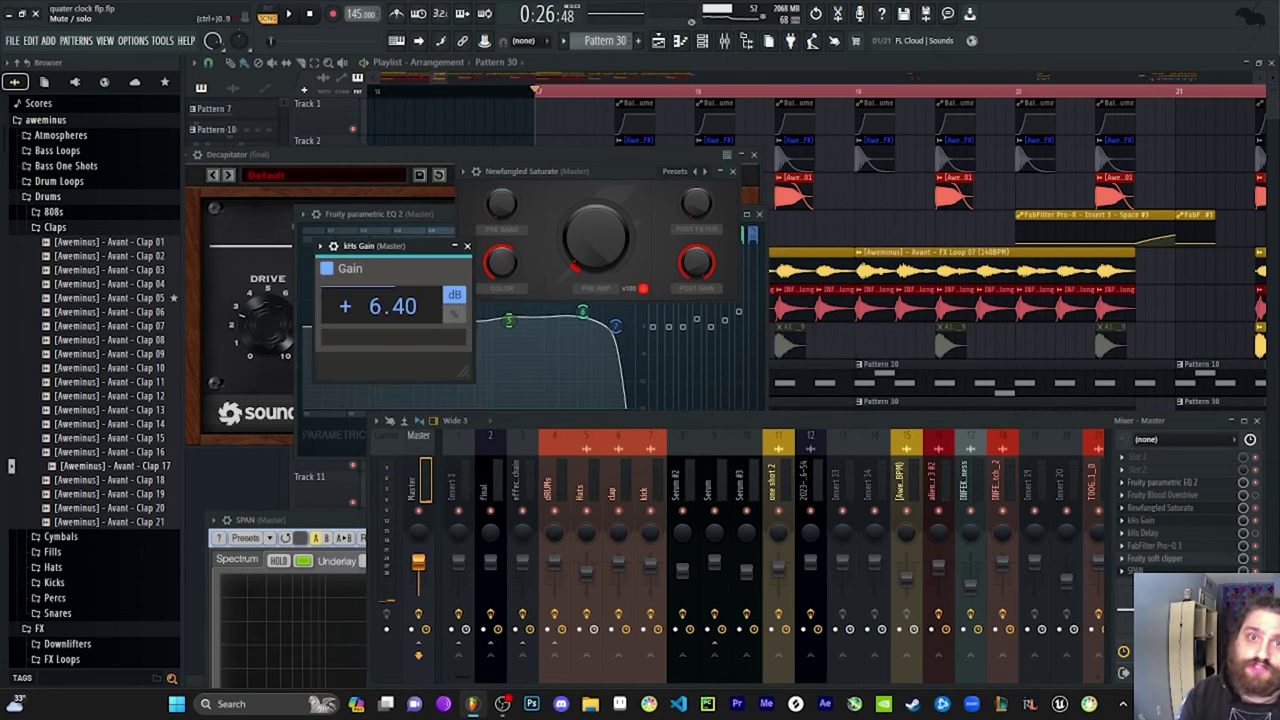
key(space)
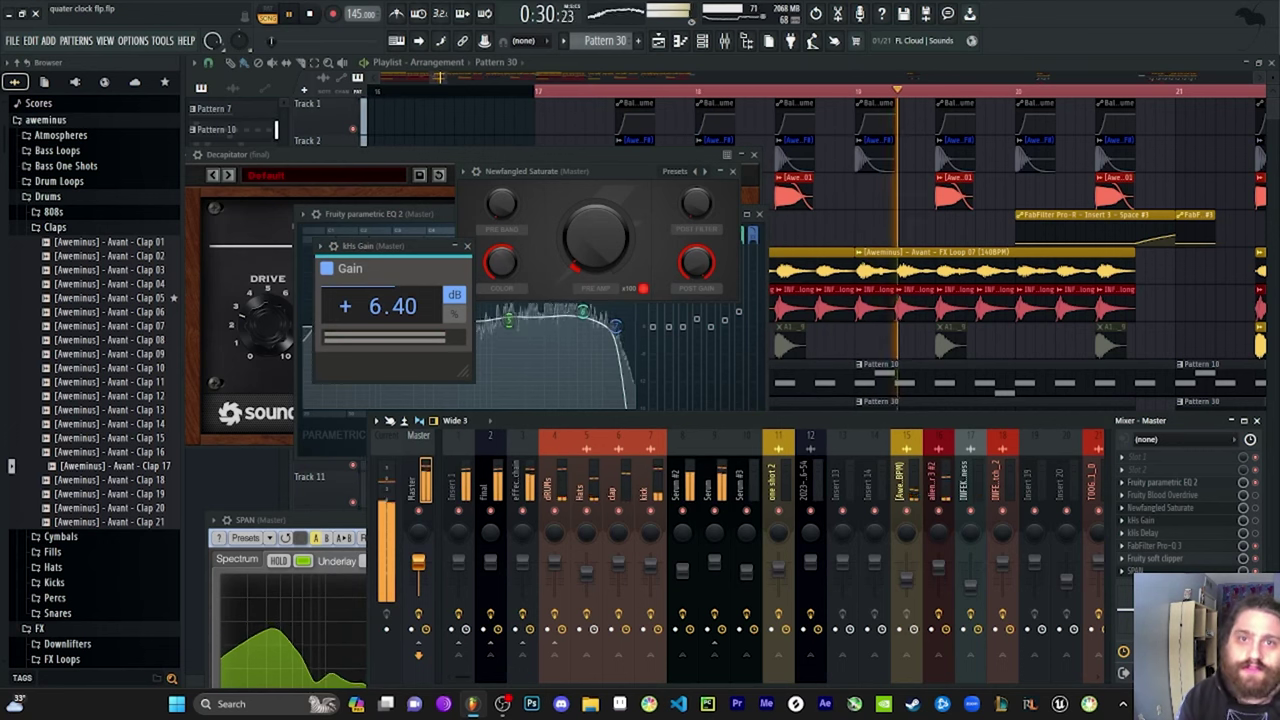
key(space)
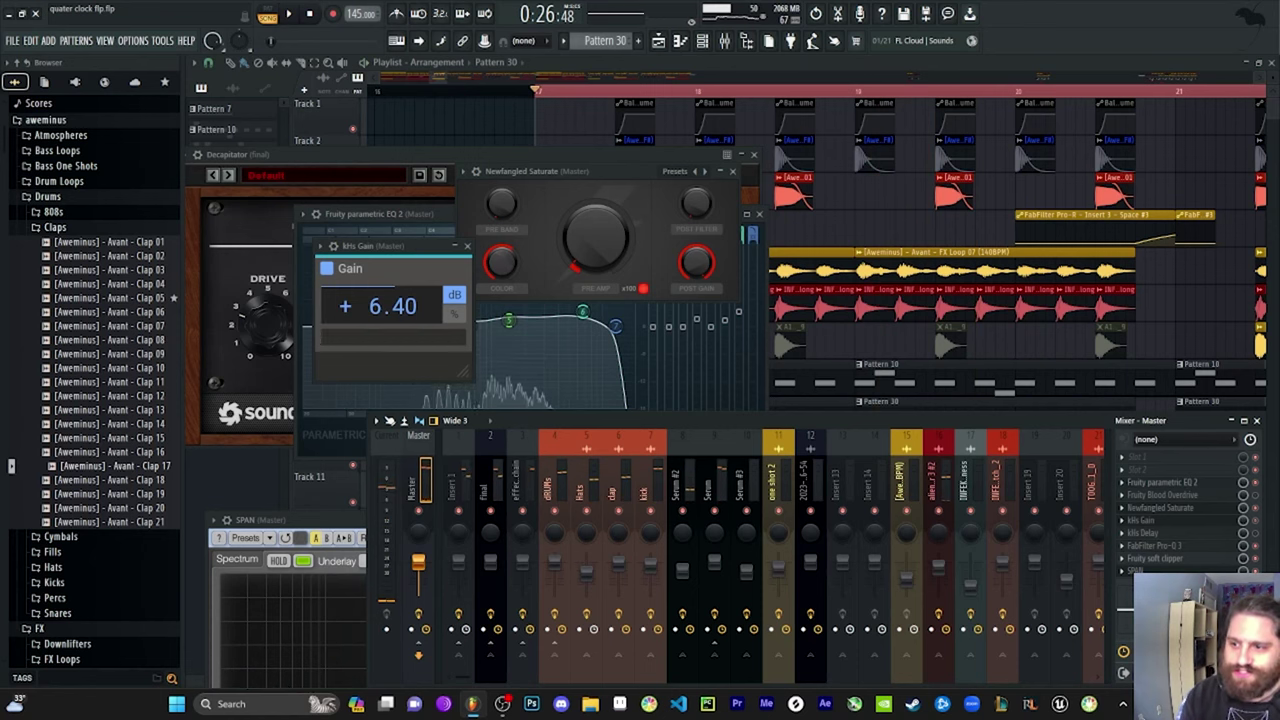
key(space)
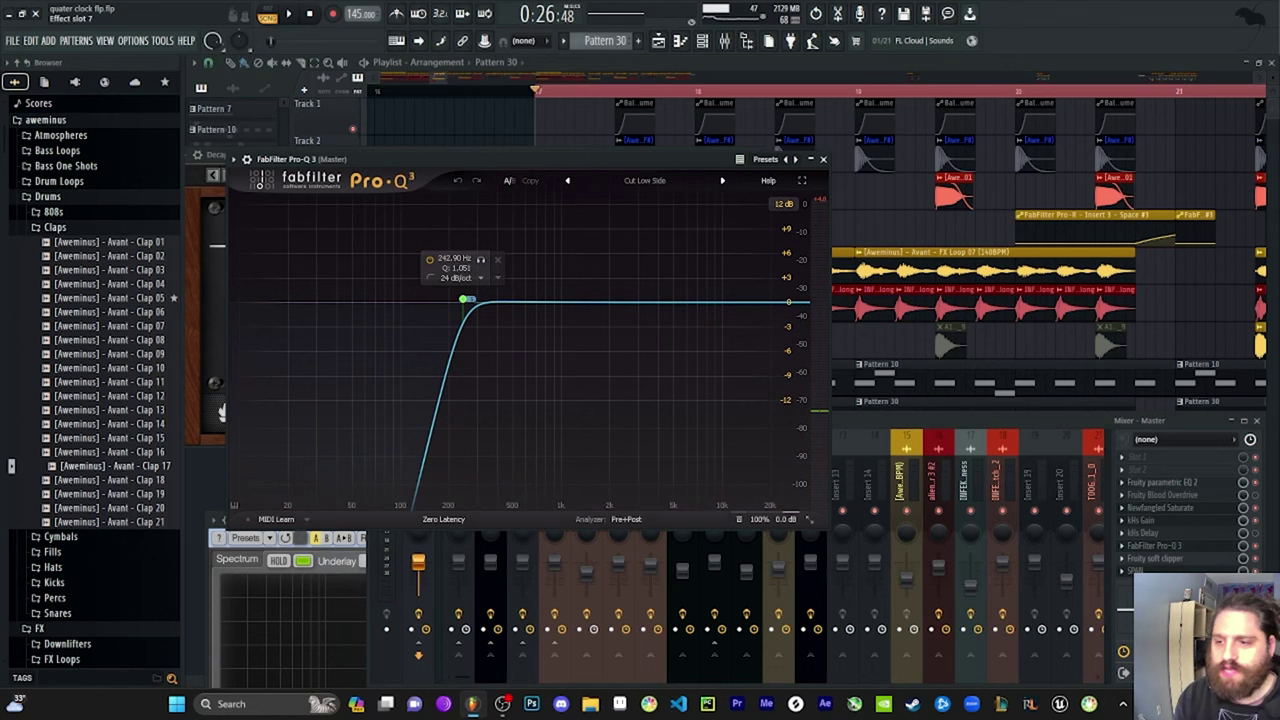
click(1155, 558)
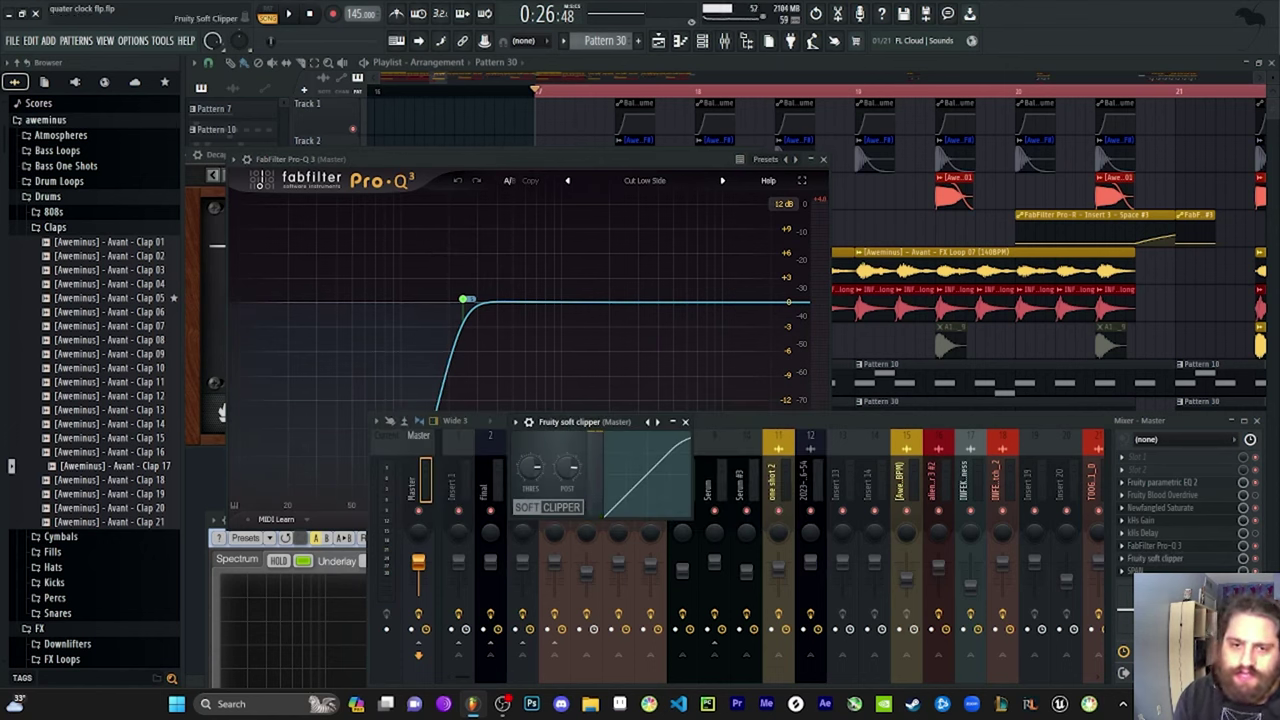
drag(600, 422, 598, 242)
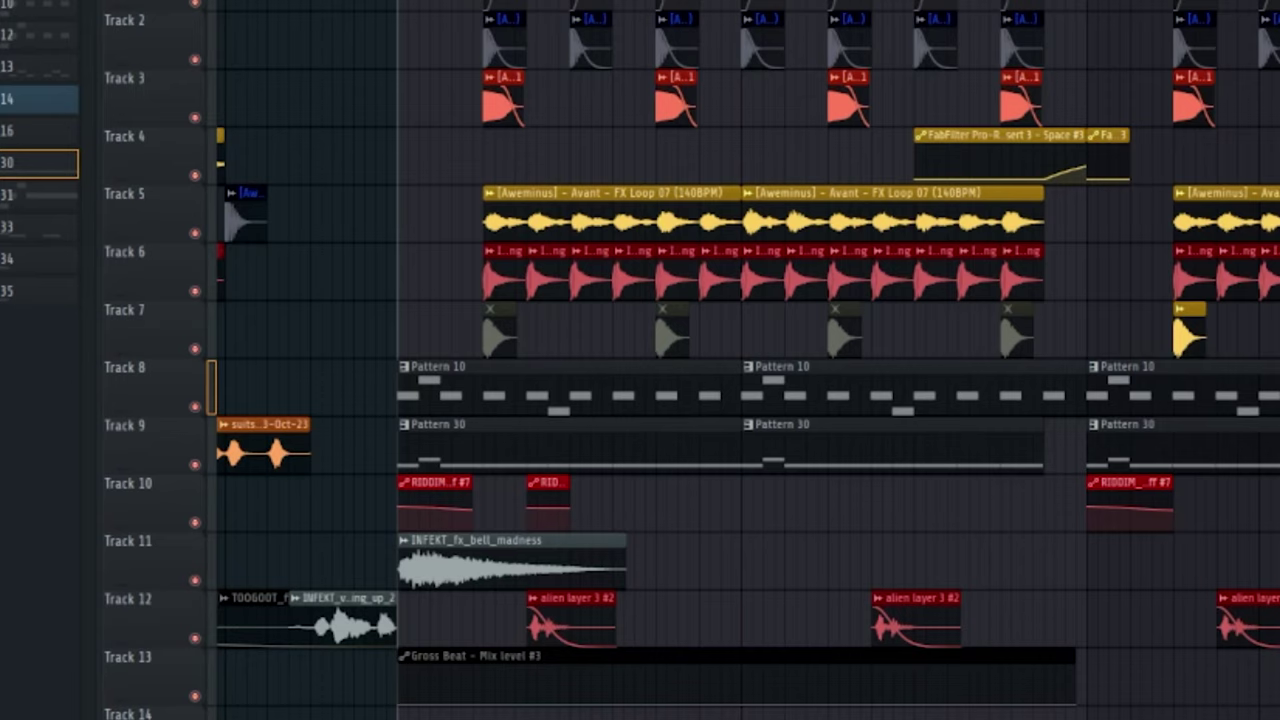
Step: Audition the layered drop arrangement in the playlist from bar 17
key(space)
key(space)
key(space)
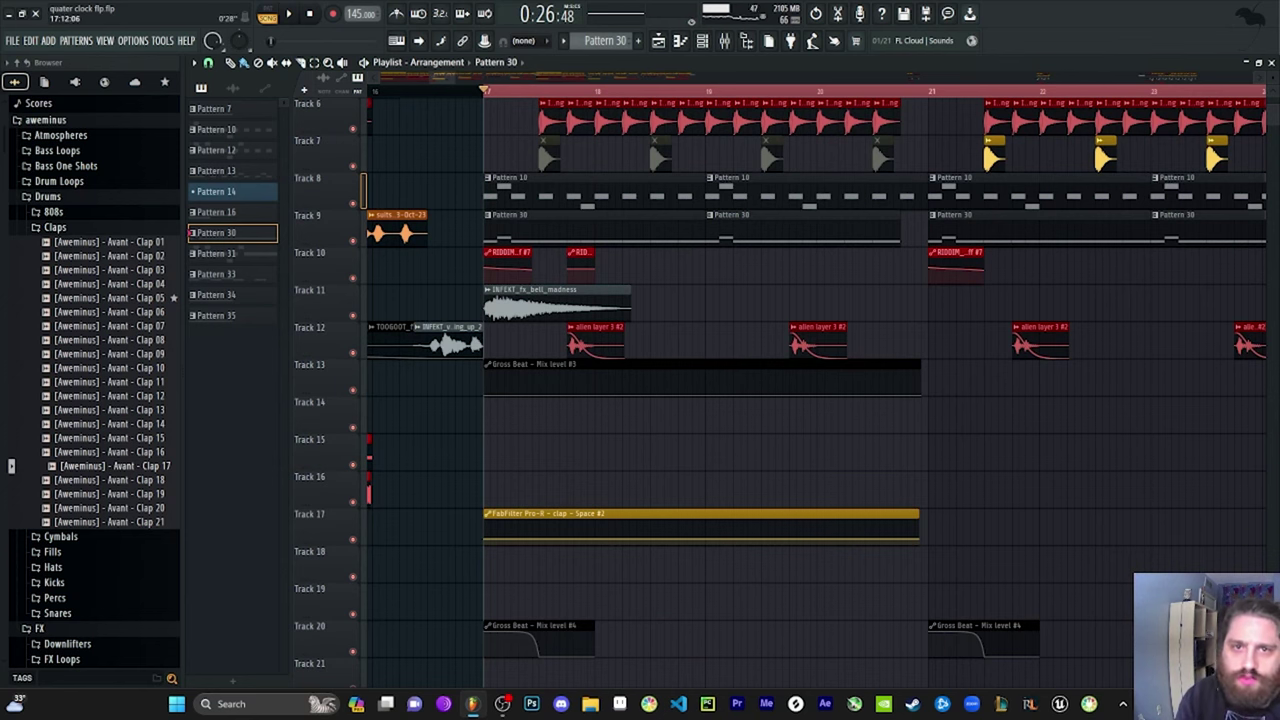
Step: Audition the Pattern 11 section of the drop, covering bars 25 to 28 of the playlist
click(560, 91)
key(space)
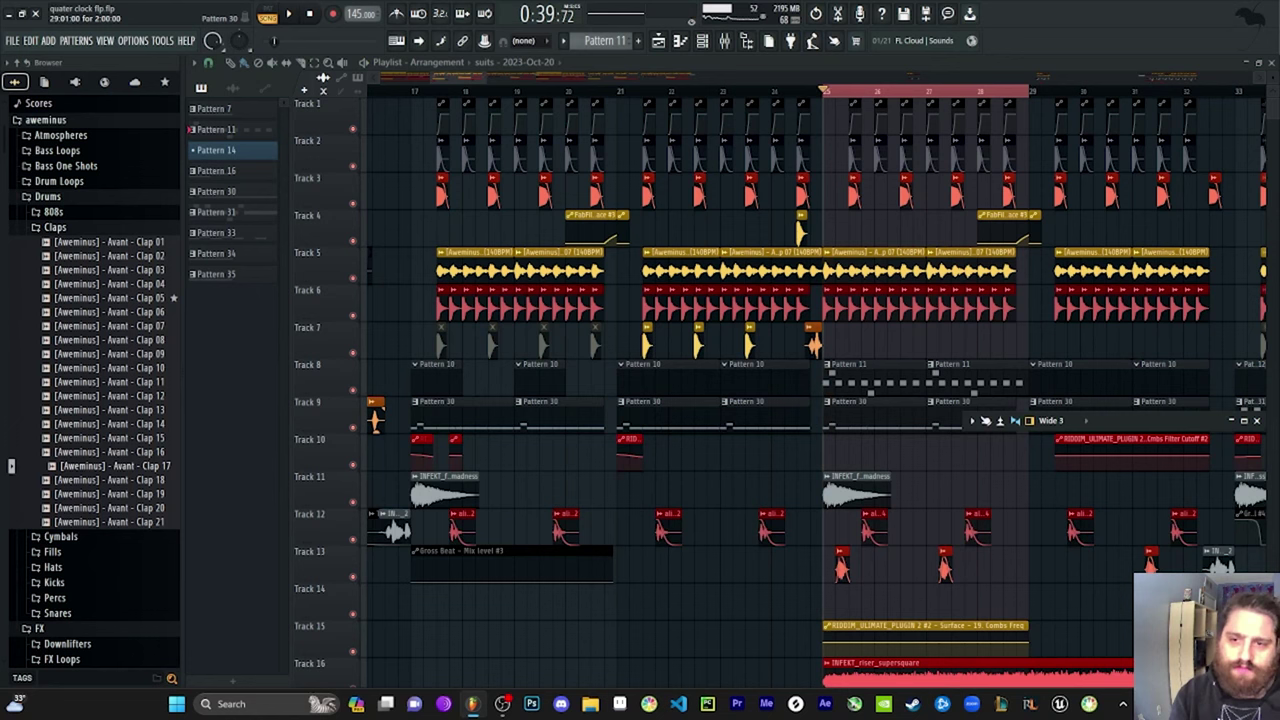
key(space)
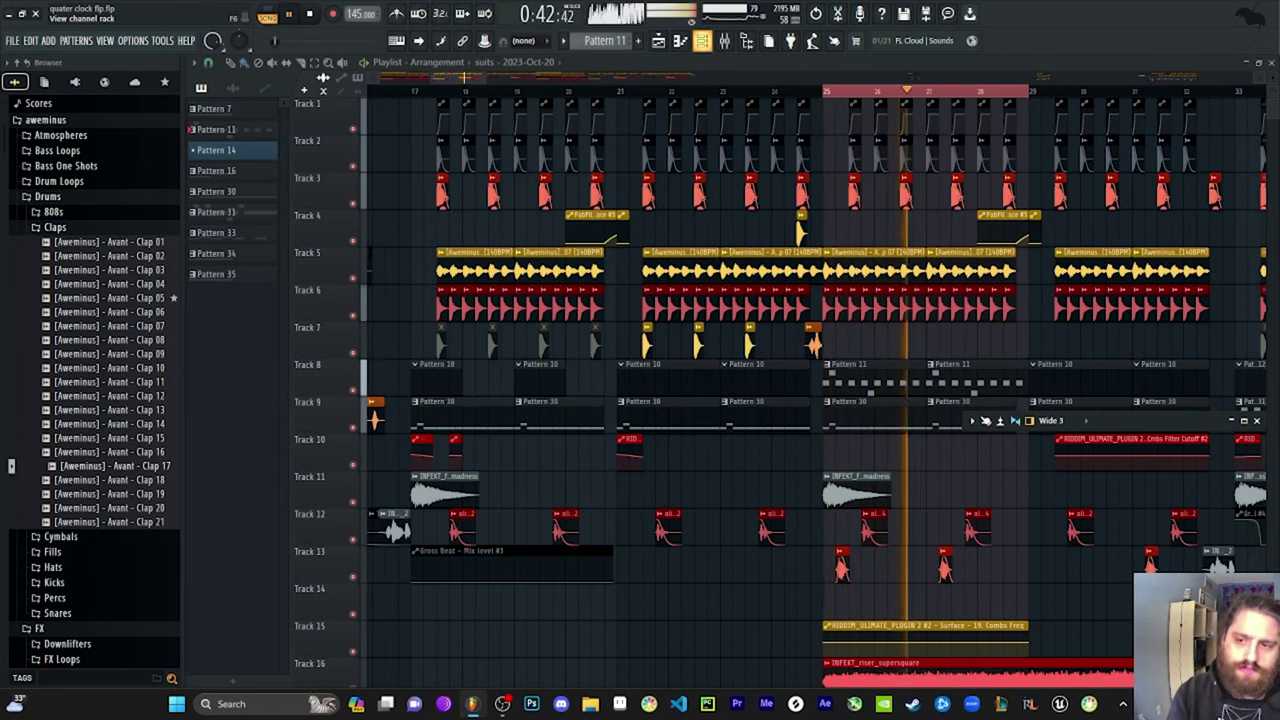
key(space)
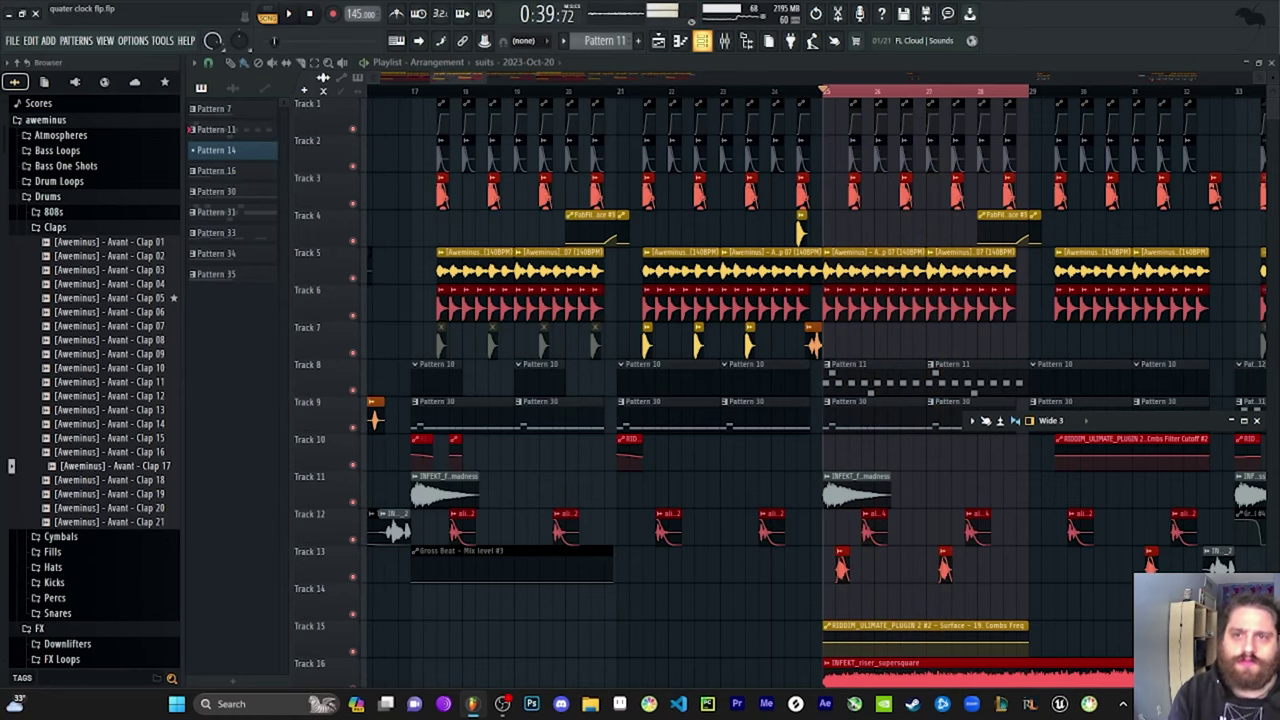
Step: Open the RIDDIM_ULIMATE_PLUGIN 2 #2 control surface from the channel rack and enlarge its window to show the FX controls
click(702, 41)
click(339, 311)
click(320, 113)
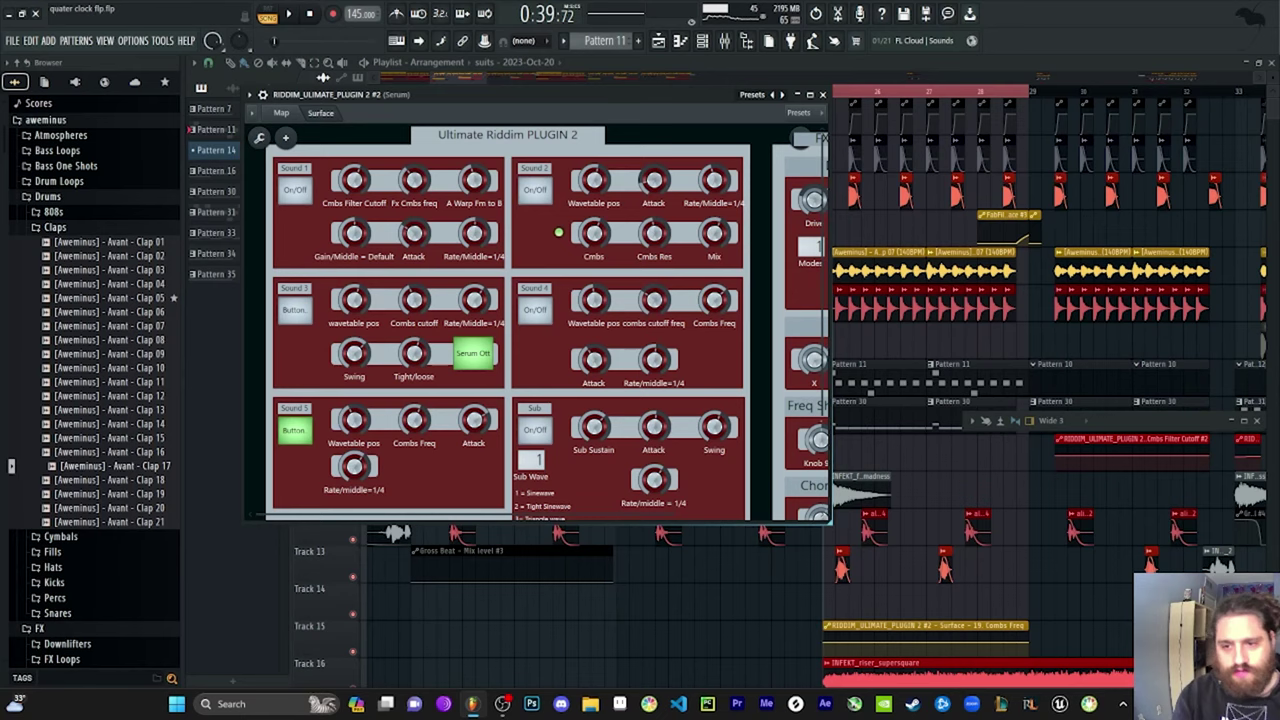
drag(829, 521, 957, 585)
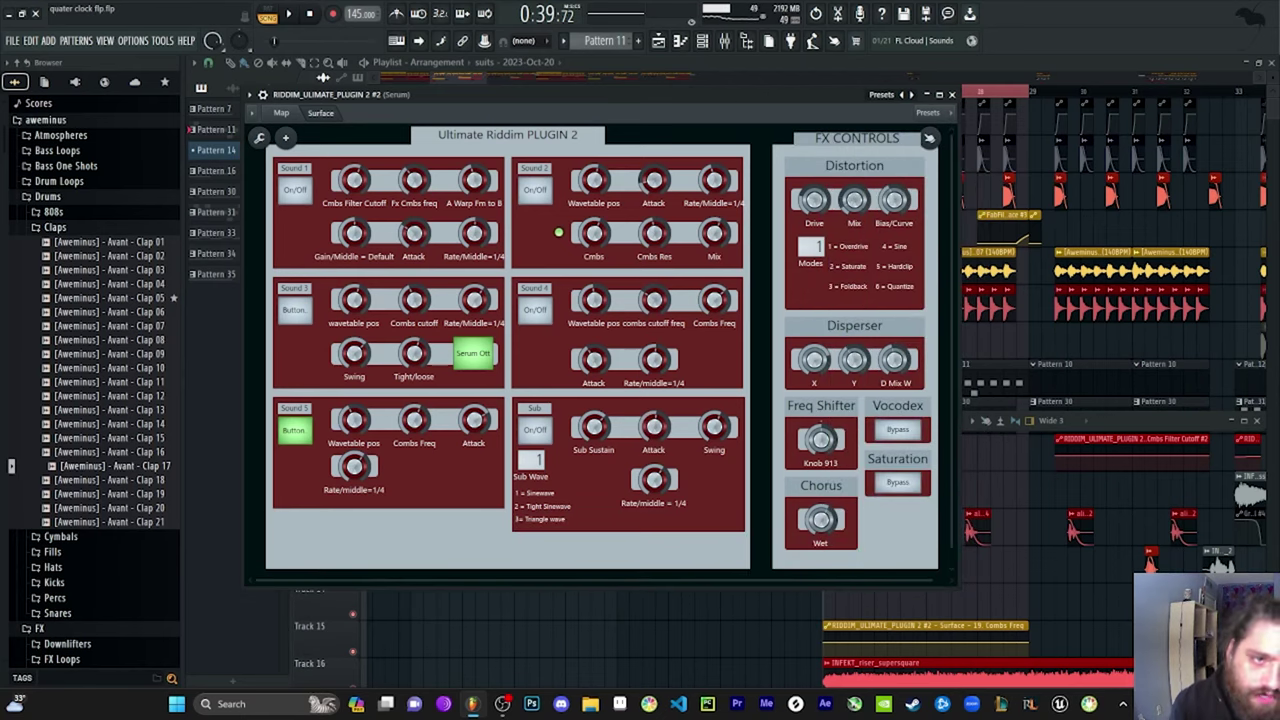
Step: Open the Serum instance with the "s final" preset from the Patcher map and inspect oscillator A's wavetable position
click(281, 113)
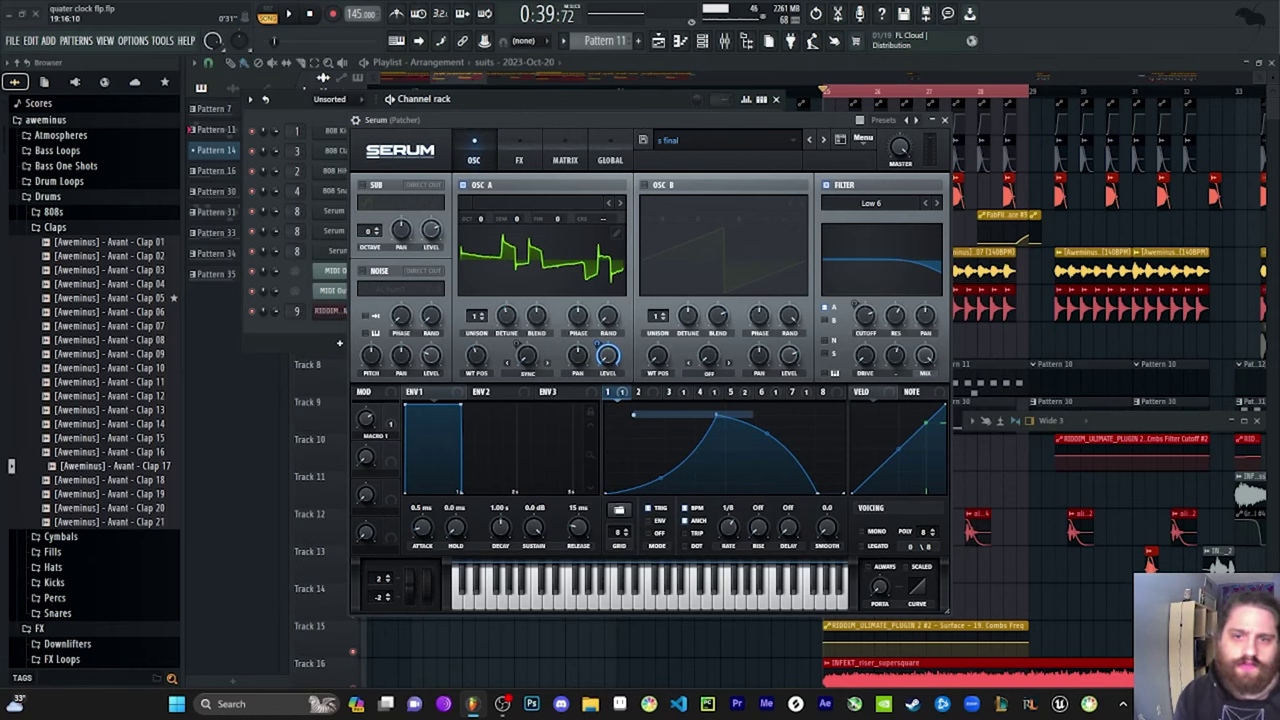
drag(560, 120, 607, 101)
drag(524, 337, 524, 331)
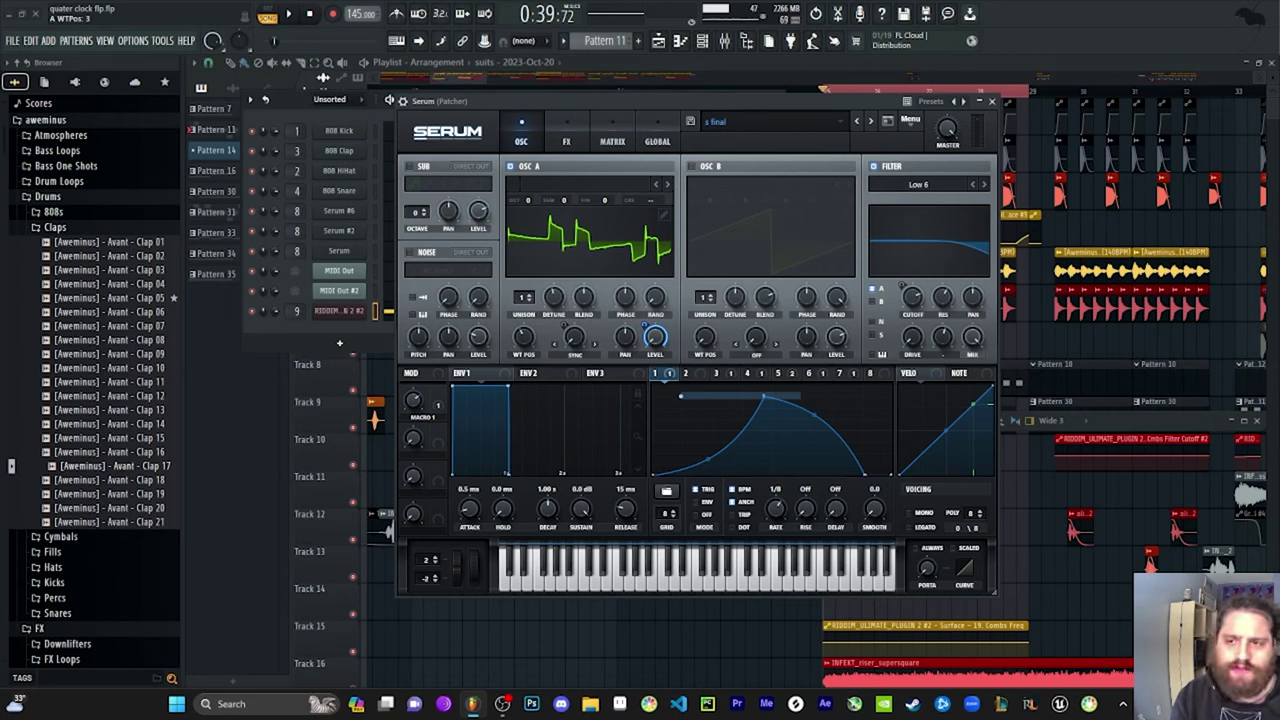
Step: Inspect the Serum patch's comb filter cutoff and mix in its effects rack, review the oscillator page, and close the plugin
click(566, 141)
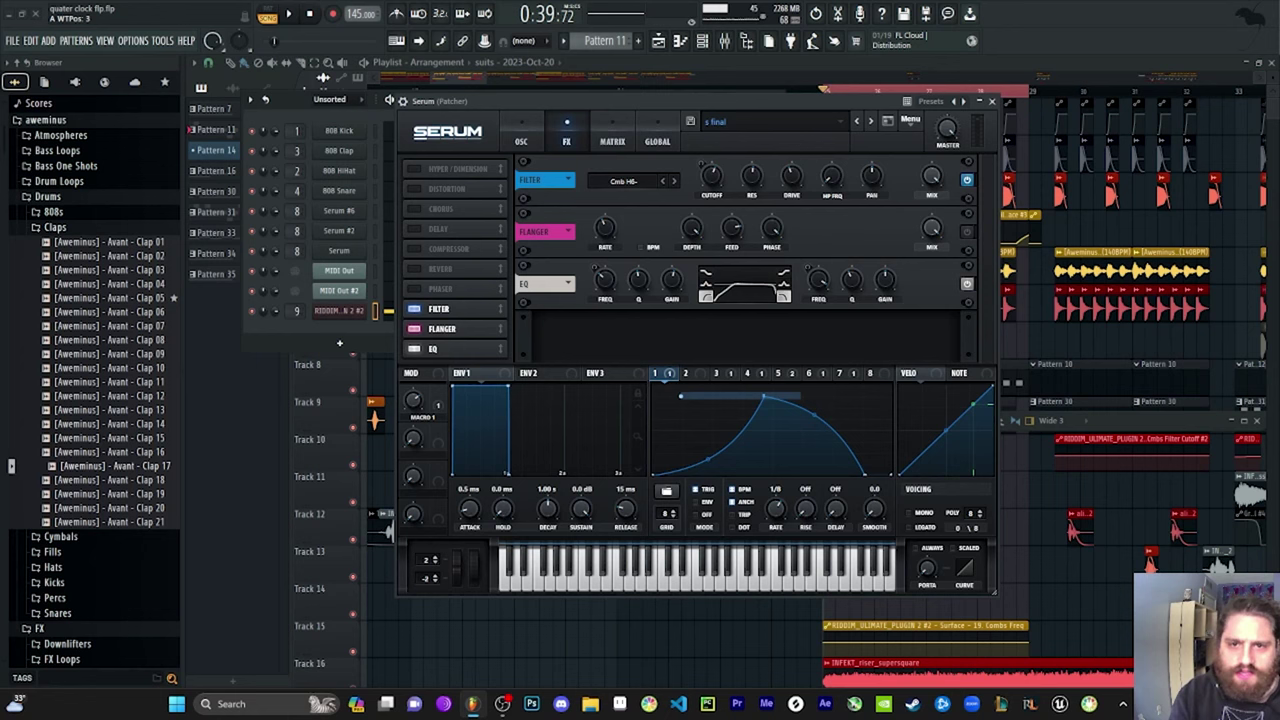
click(711, 177)
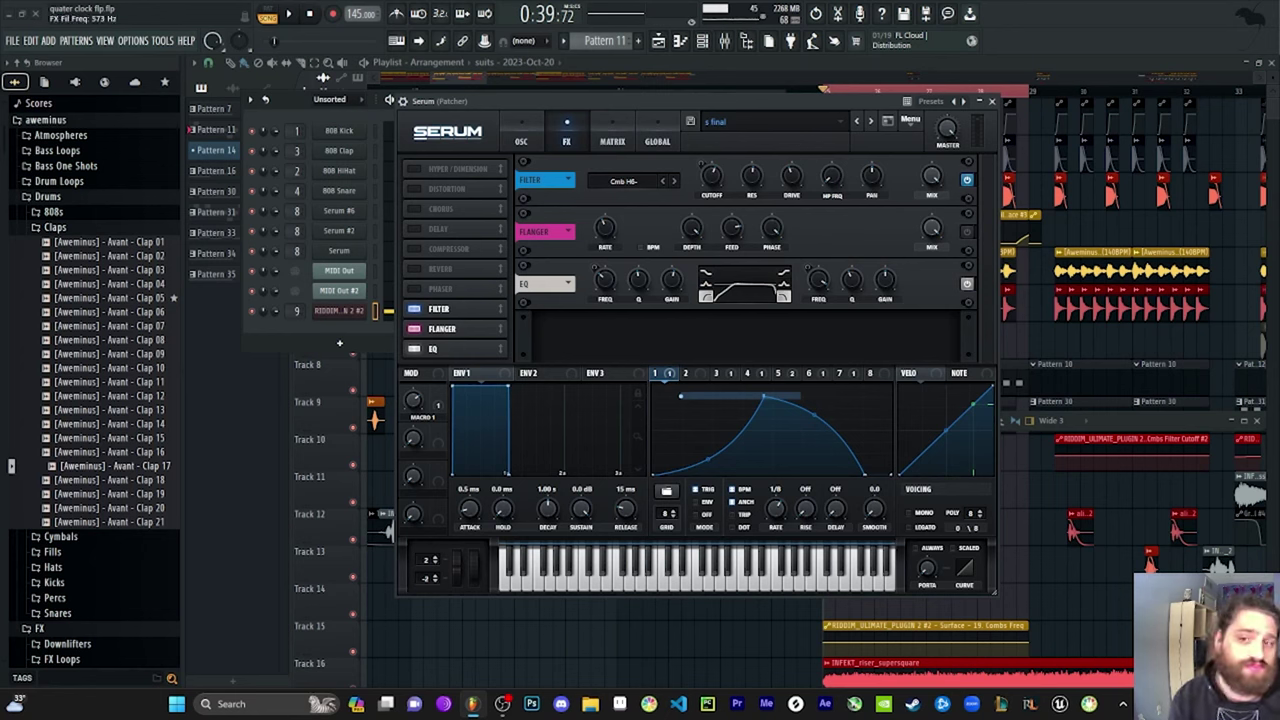
mouse_move(931, 177)
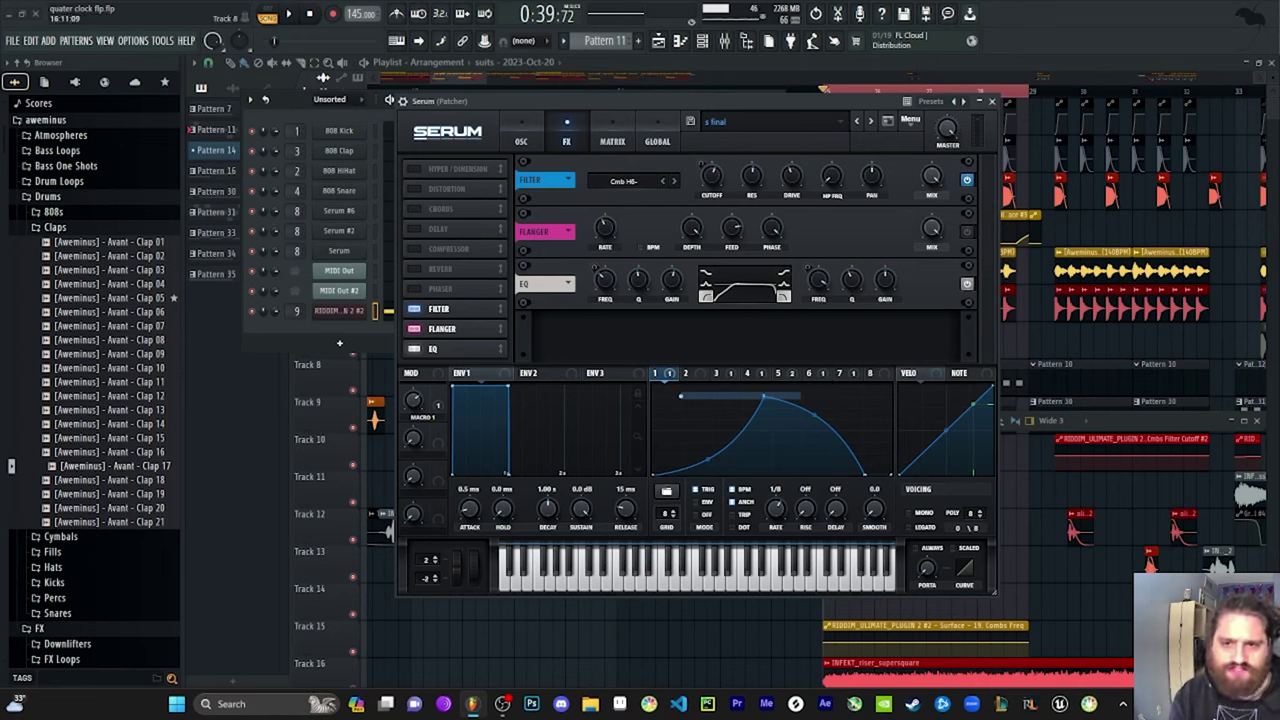
click(521, 141)
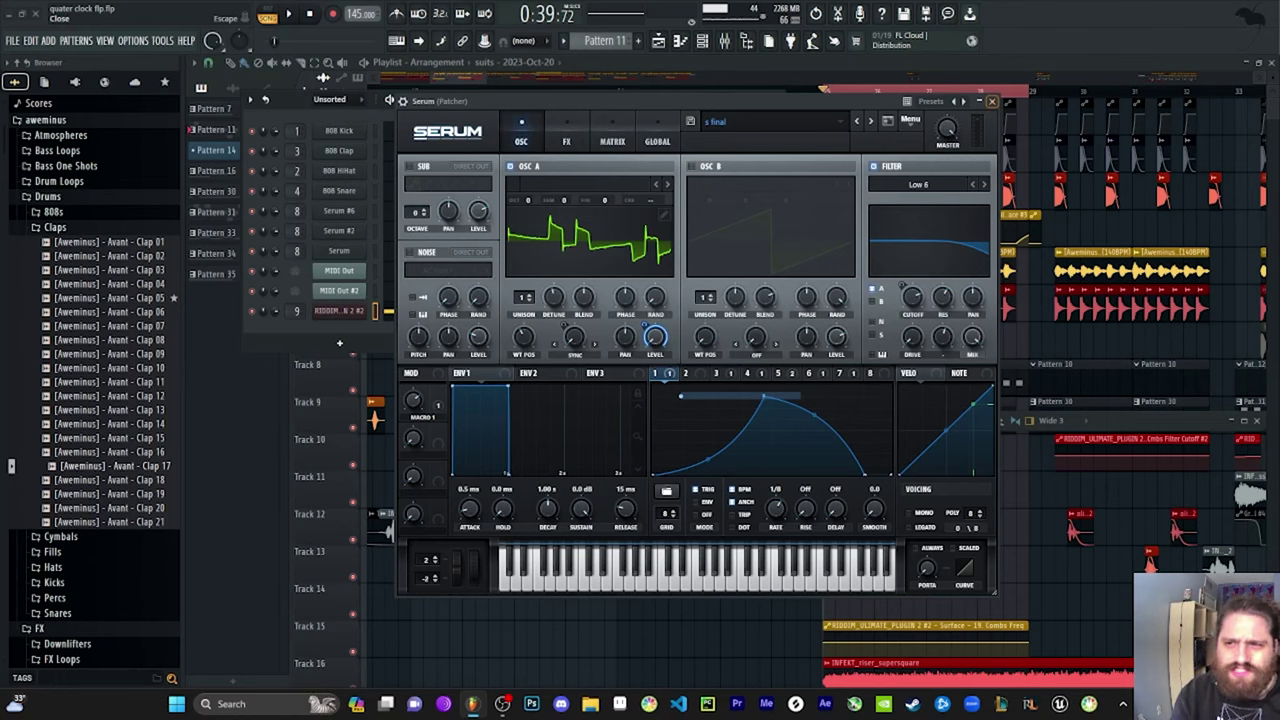
click(991, 101)
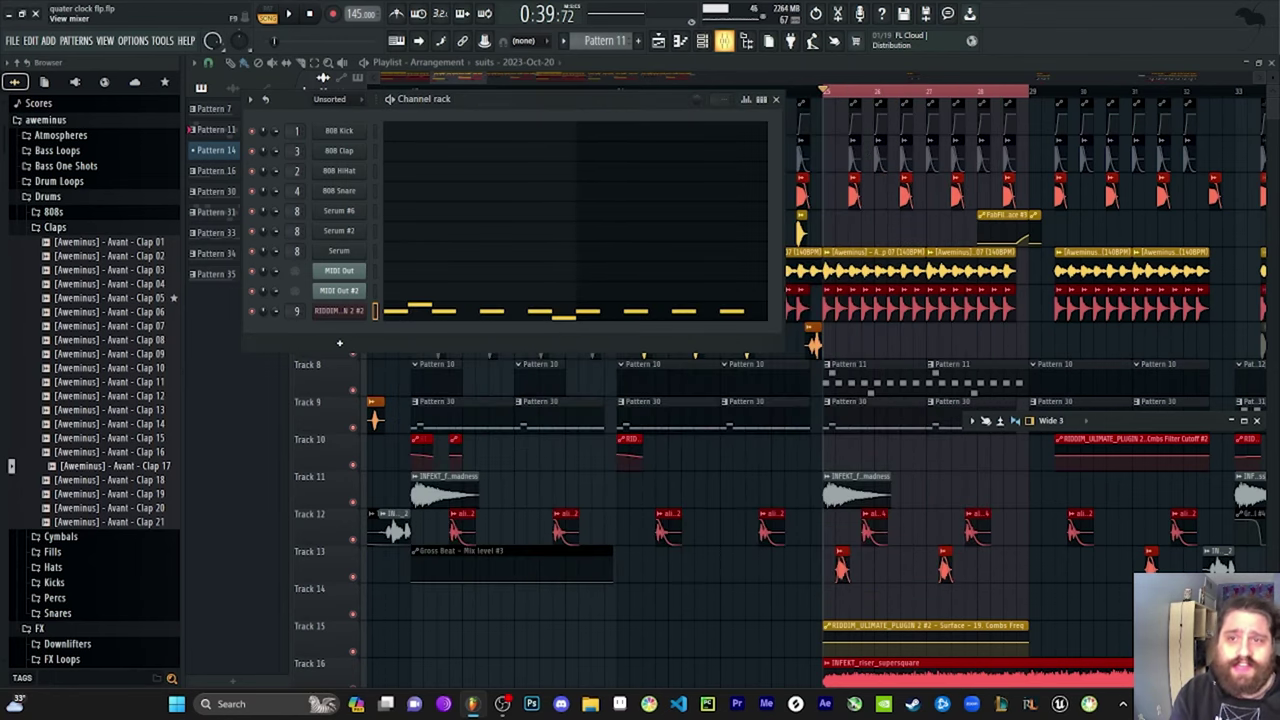
Step: Widen the mixer to inspect the Serum track's effect chain and routing, and close the mixer and channel rack
click(724, 42)
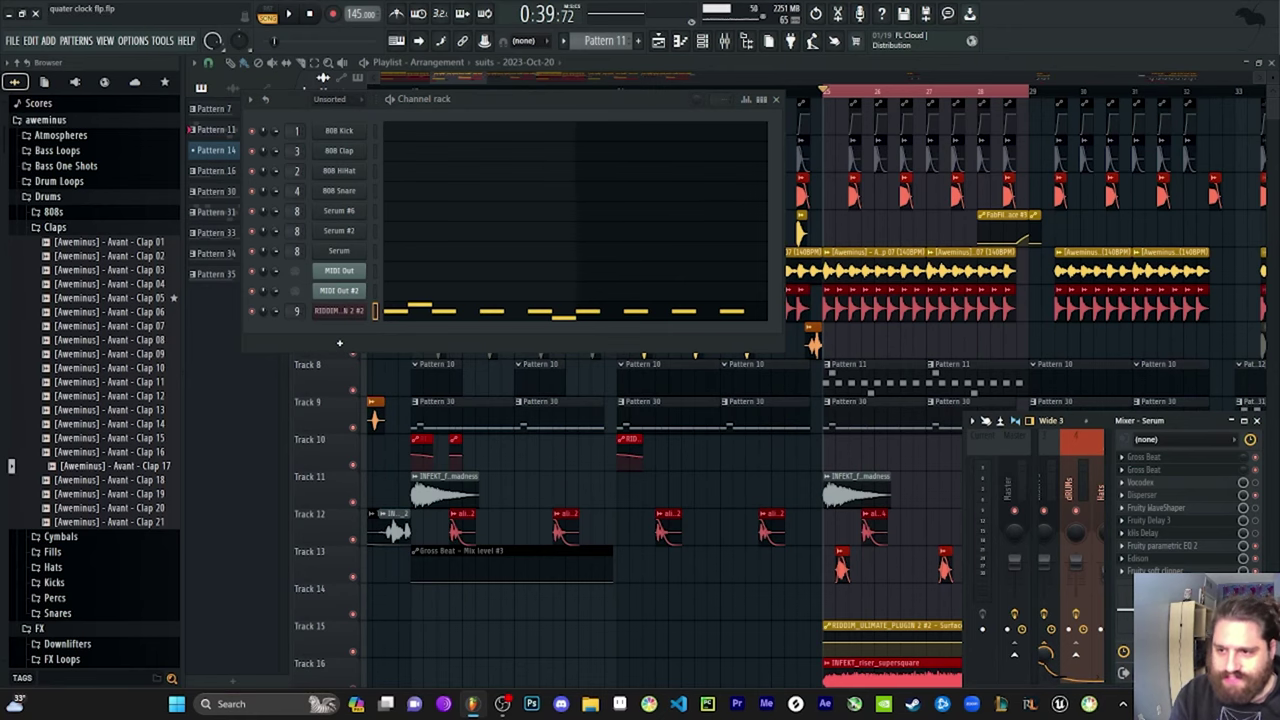
drag(1190, 421, 656, 160)
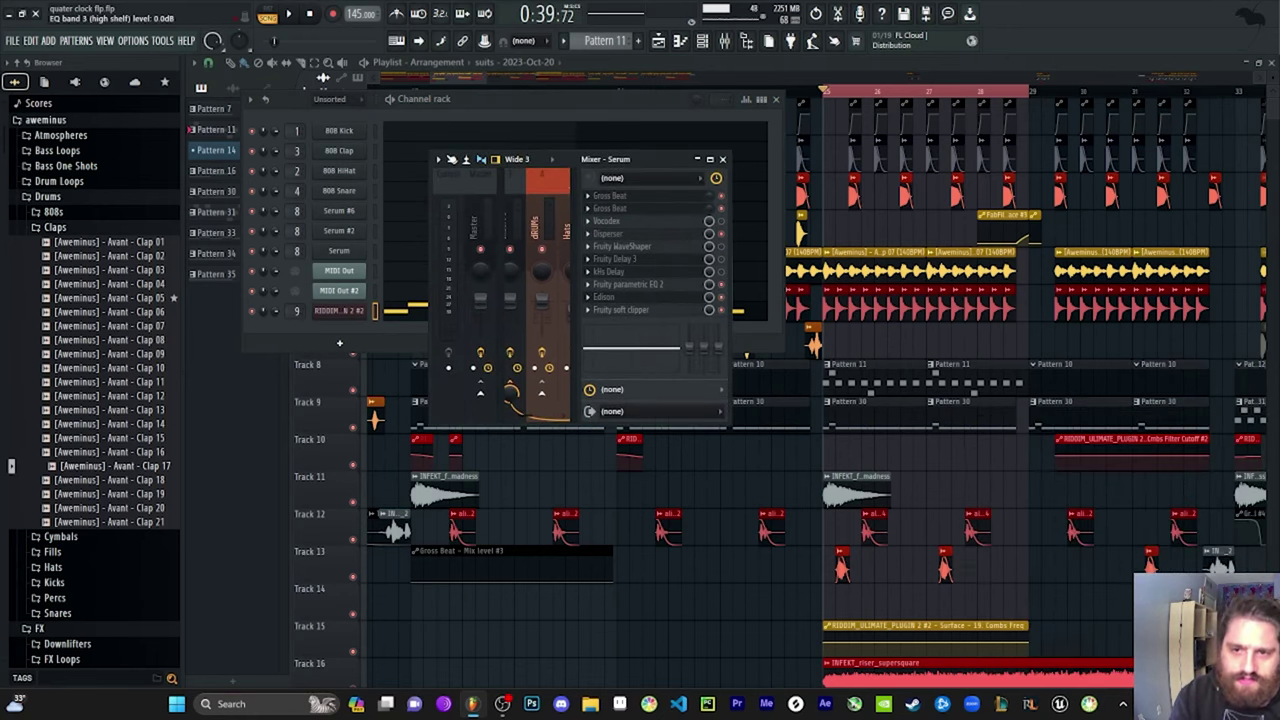
drag(732, 345, 1112, 345)
drag(534, 416, 522, 417)
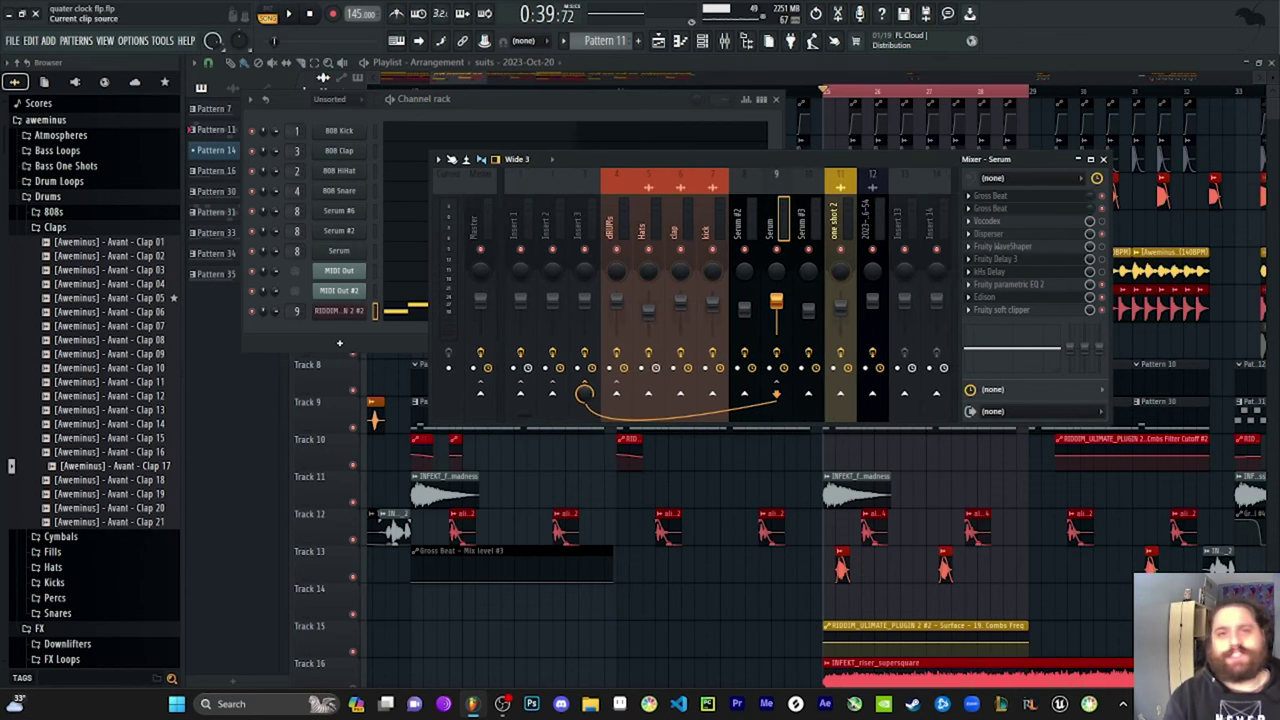
click(1104, 160)
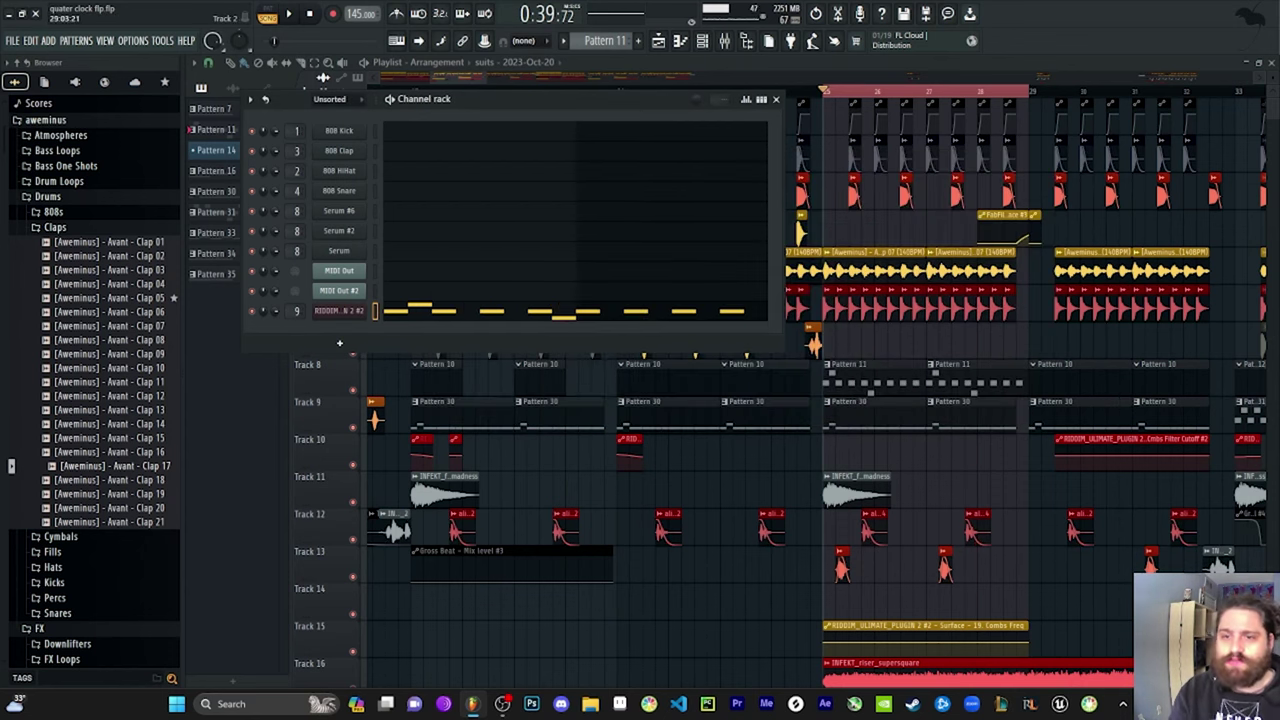
click(775, 98)
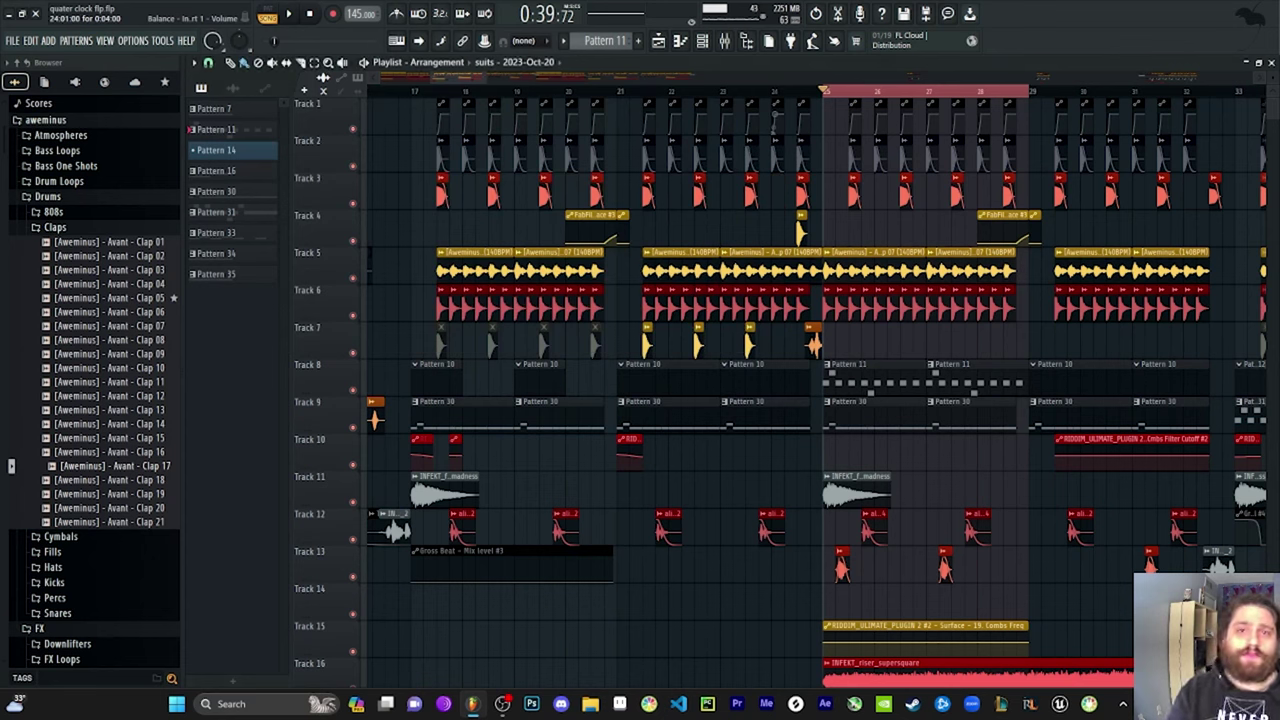